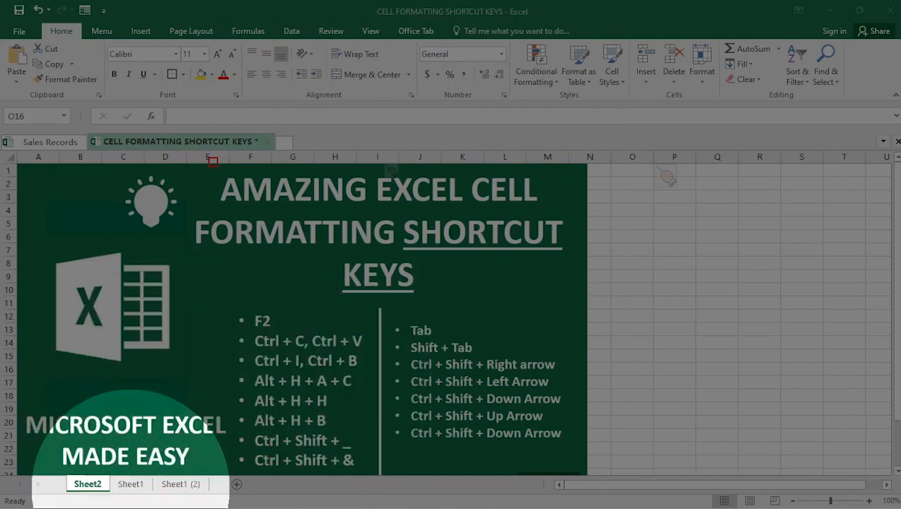
Step: Switch to Sheet1
{"action": "left_click", "coordinate": [131, 486]}
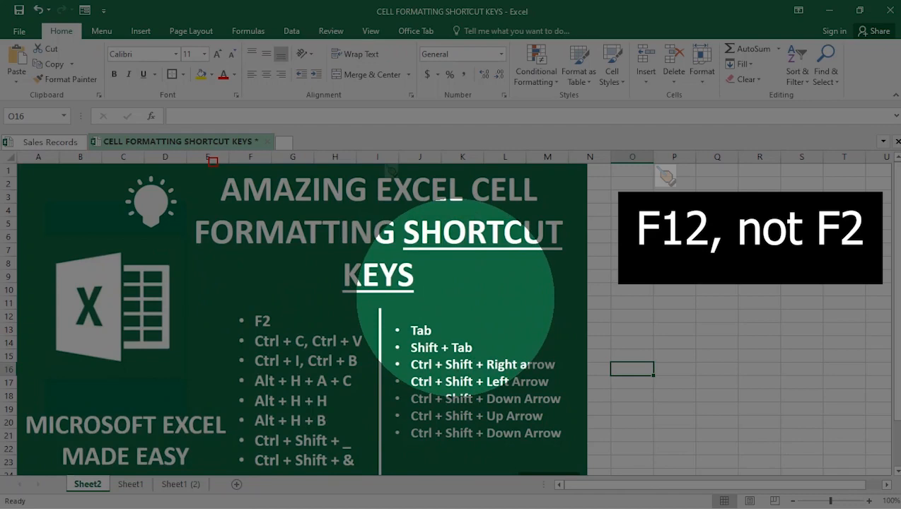
{"action": "key", "text": "Escape"}
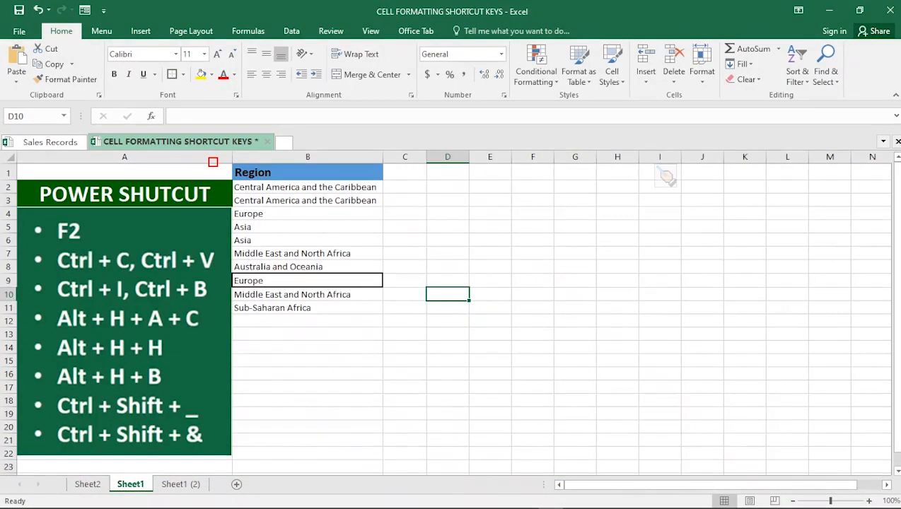
{"action": "left_click", "coordinate": [19, 31]}
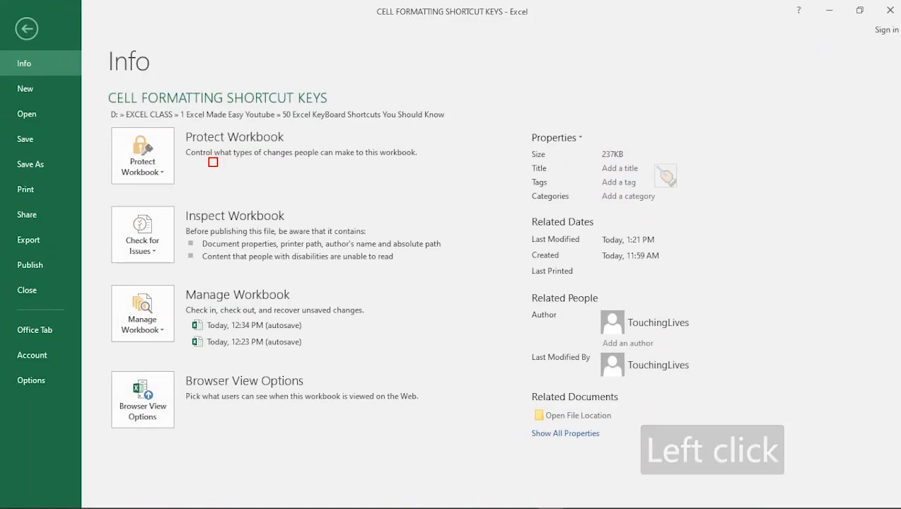
{"action": "left_click", "coordinate": [31, 164]}
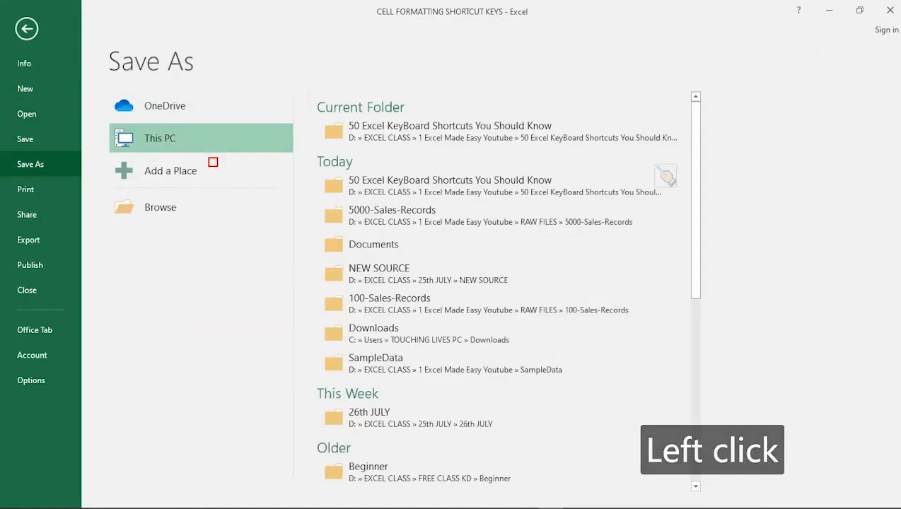
{"action": "left_click", "coordinate": [160, 207]}
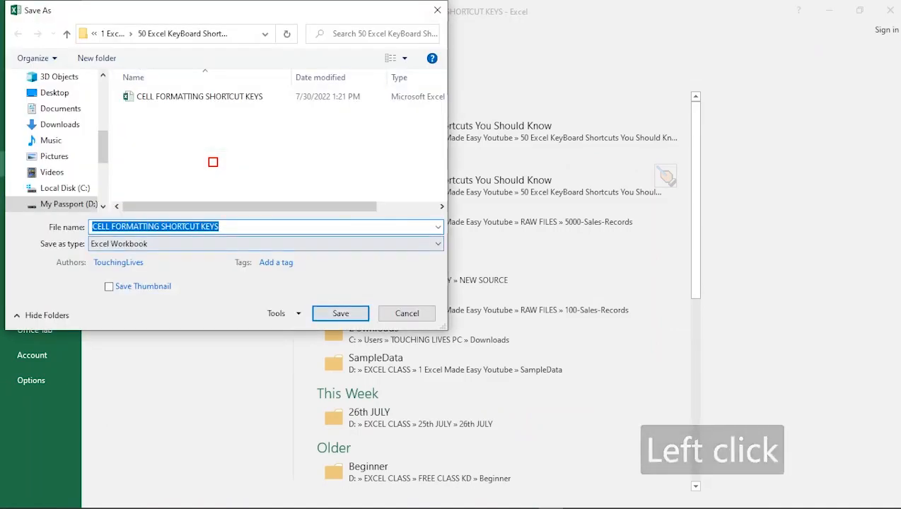
{"action": "left_click", "coordinate": [221, 227]}
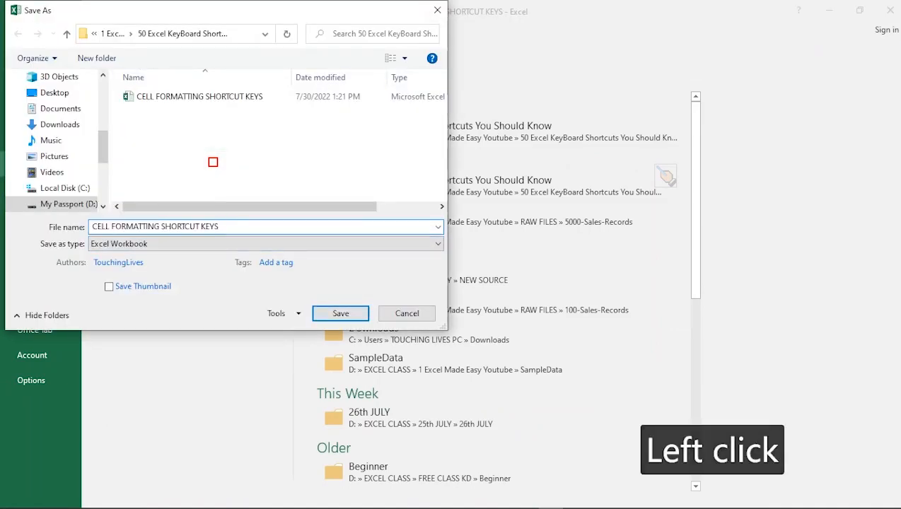
{"action": "type", "text": "2"}
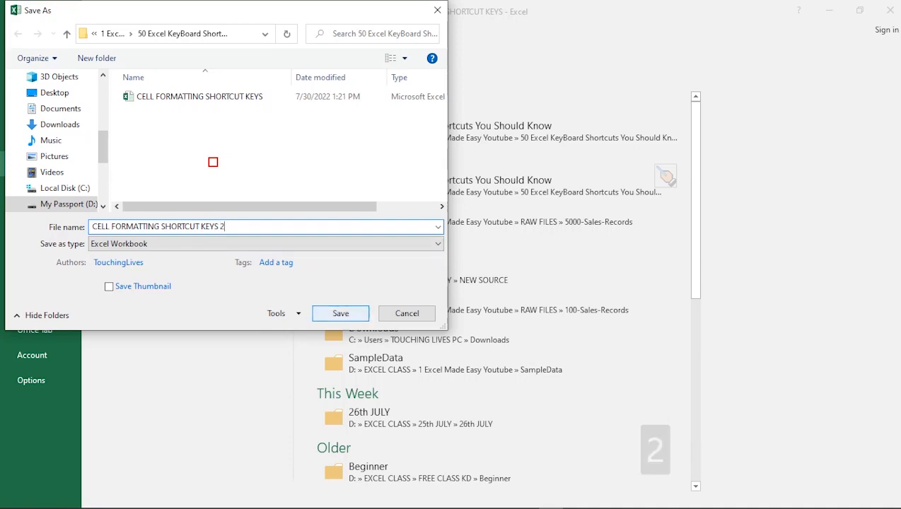
{"action": "left_click", "coordinate": [406, 313]}
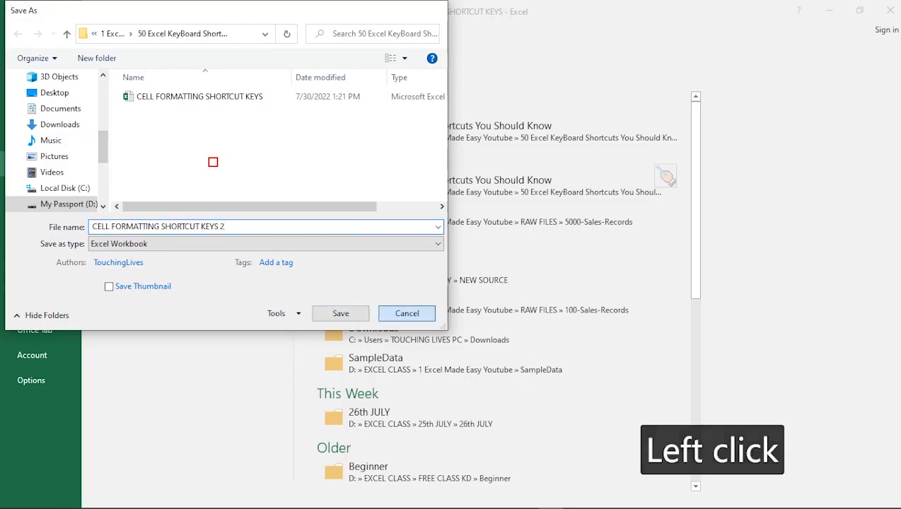
{"action": "key", "text": "Escape"}
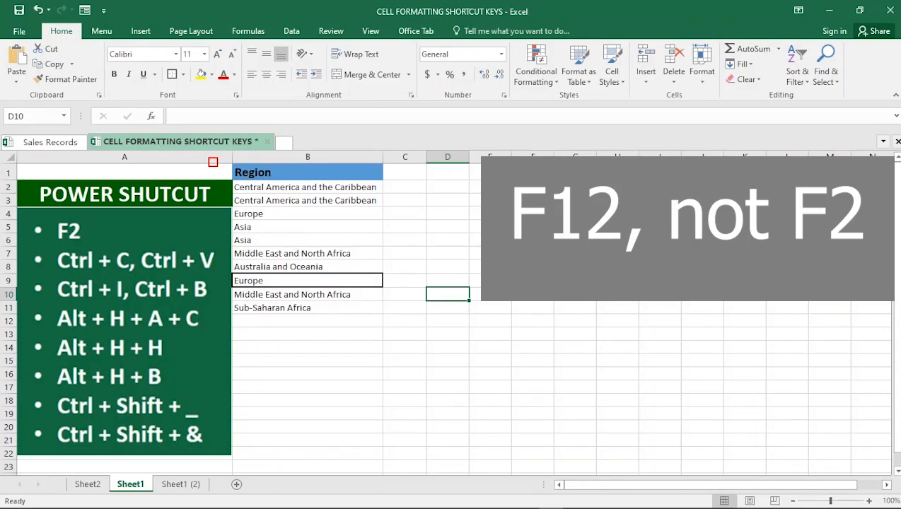
Step: Save the workbook under its current name through the Save As dialog
{"action": "key", "text": "F12"}
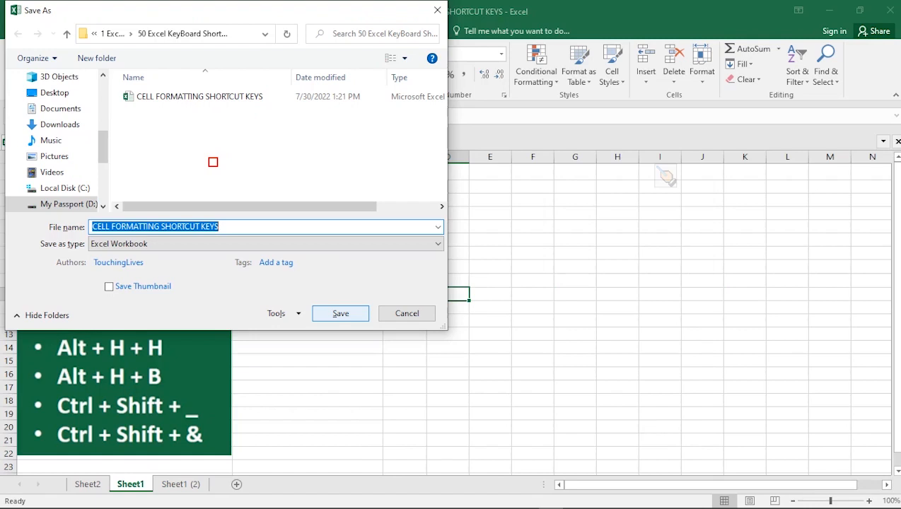
{"action": "left_click", "coordinate": [340, 314]}
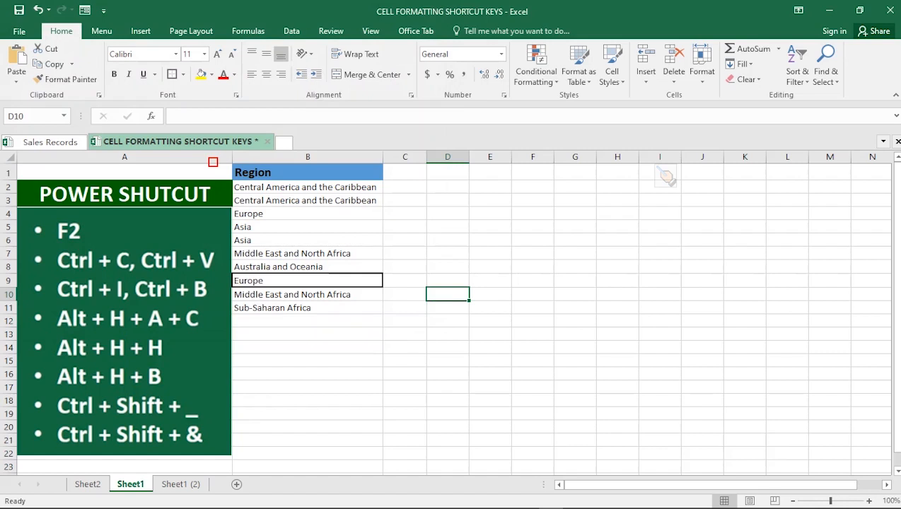
Step: Copy the Region header in B1 and paste it into E1
{"action": "left_click", "coordinate": [308, 172]}
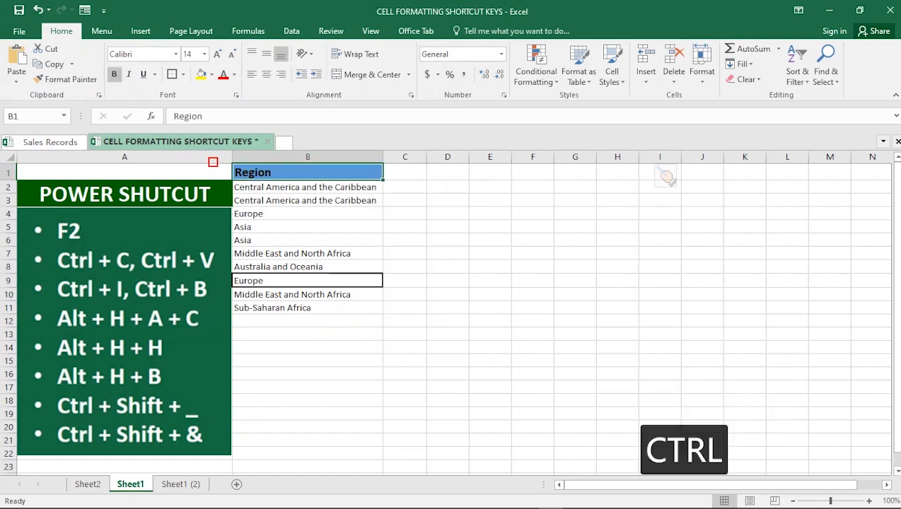
{"action": "key", "text": "ctrl"}
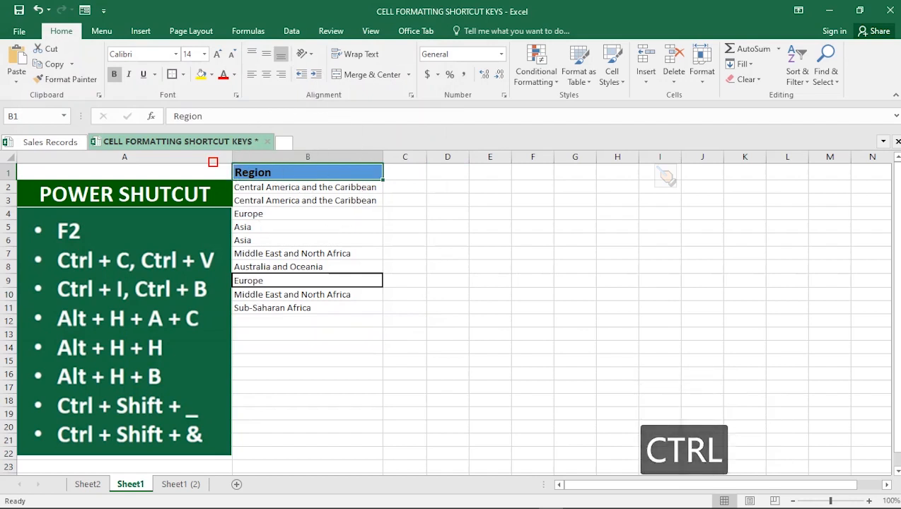
{"action": "key", "text": "ctrl+c"}
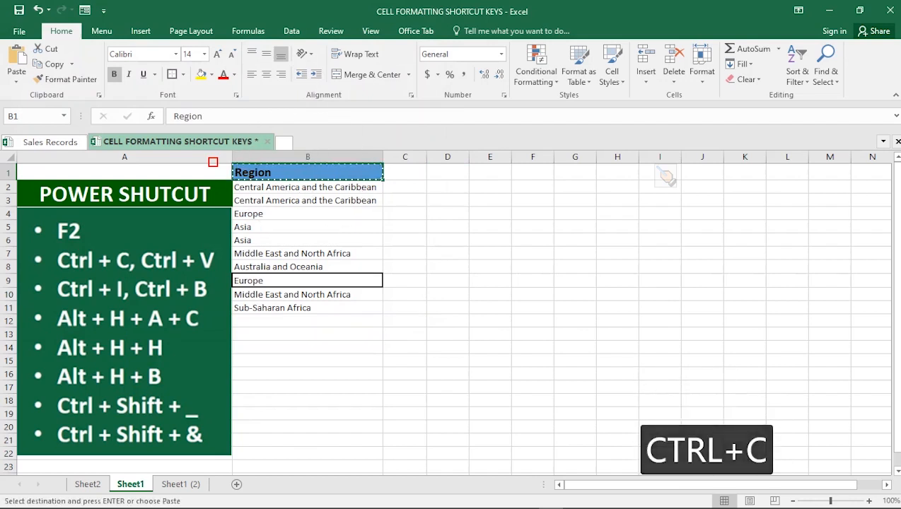
{"action": "left_click", "coordinate": [490, 172]}
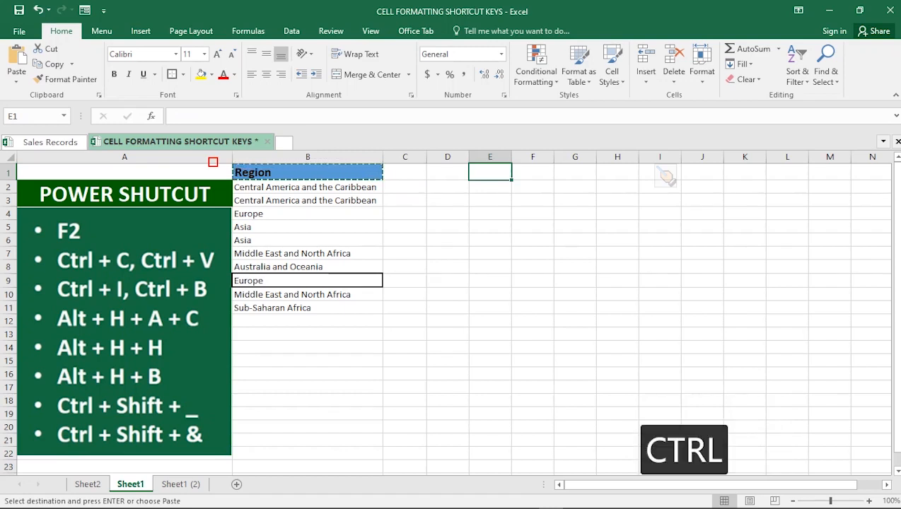
{"action": "key", "text": "ctrl+v"}
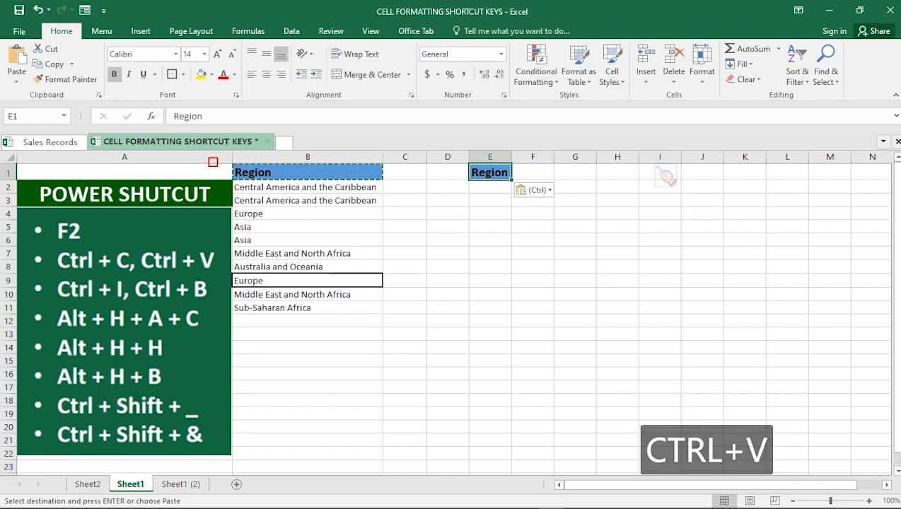
Step: Widen column E slightly
{"action": "left_click", "coordinate": [490, 201]}
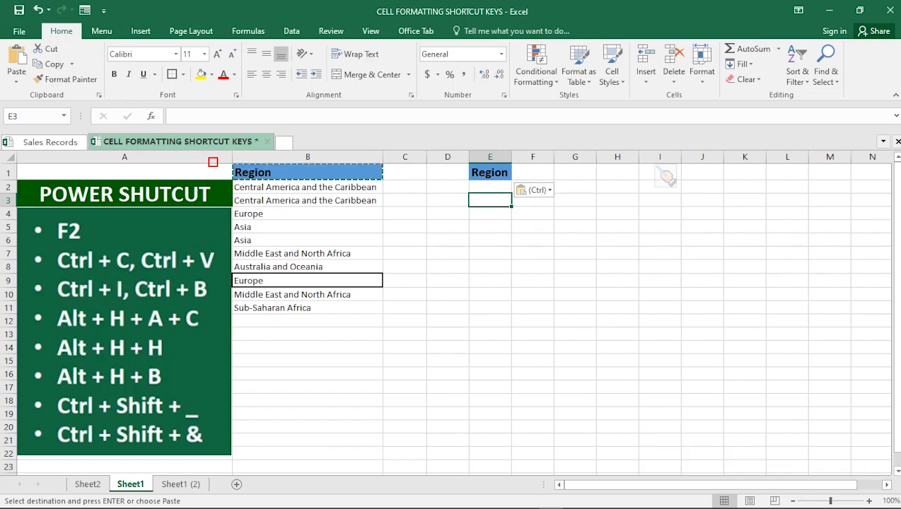
{"action": "left_click", "coordinate": [491, 172]}
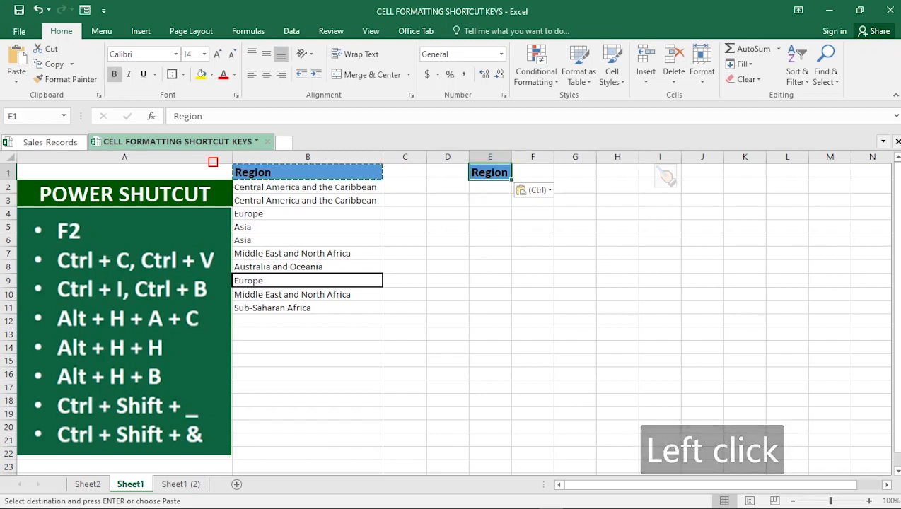
{"action": "left_click_drag", "start_coordinate": [511, 157], "coordinate": [542, 156]}
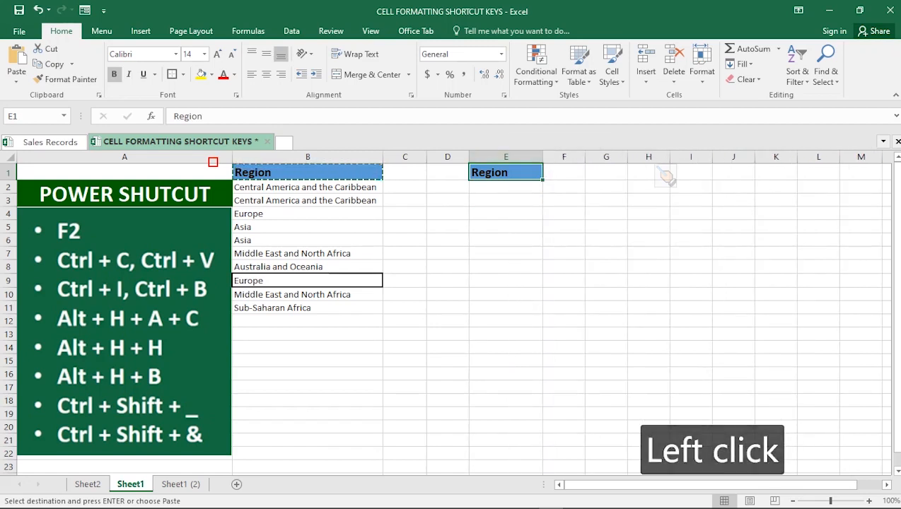
Step: Copy the regions in B4:B8 and paste them into column E starting at E2
{"action": "left_click", "coordinate": [448, 240]}
{"action": "left_click", "coordinate": [506, 227]}
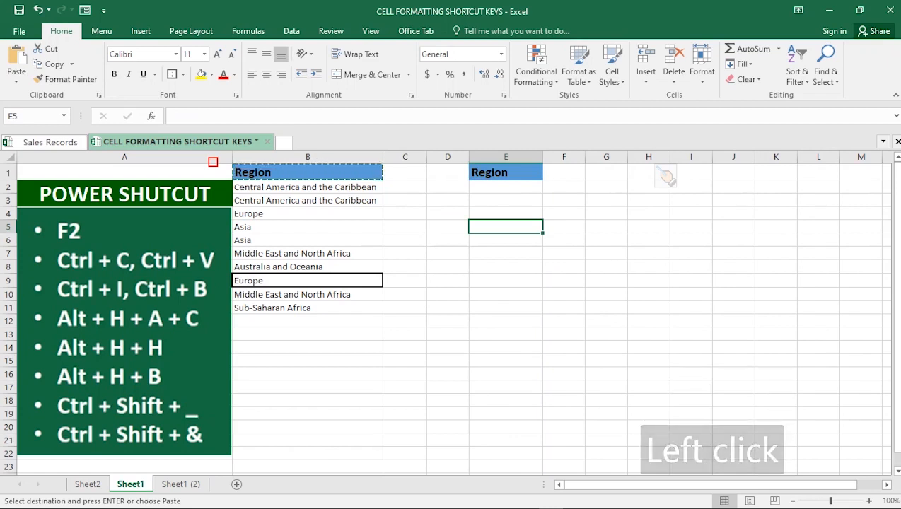
{"action": "key", "text": "Escape"}
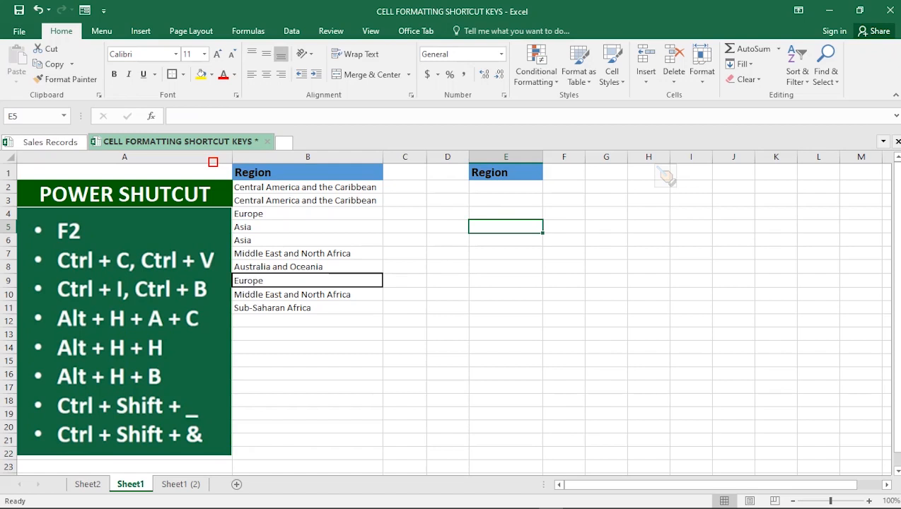
{"action": "left_click", "coordinate": [340, 241]}
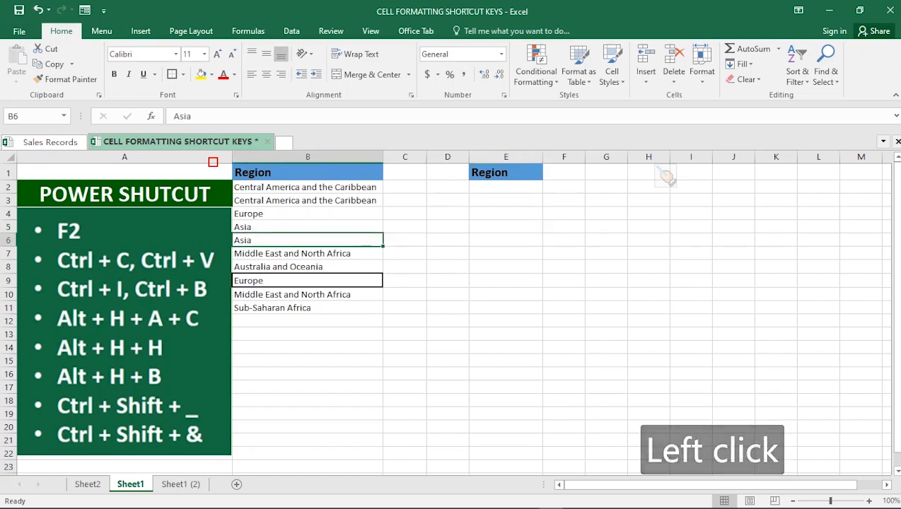
{"action": "left_click_drag", "start_coordinate": [325, 213], "coordinate": [325, 267]}
{"action": "key", "text": "ctrl+c"}
{"action": "left_click", "coordinate": [506, 188]}
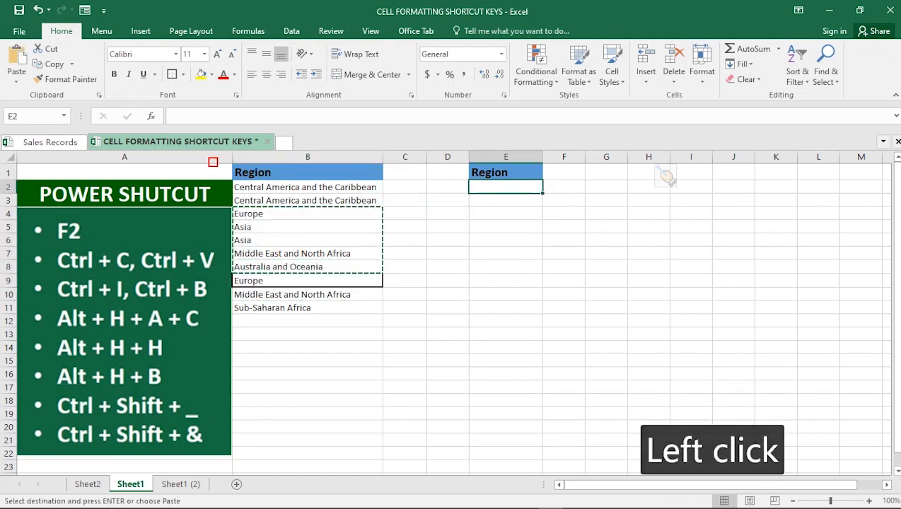
{"action": "key", "text": "ctrl+v"}
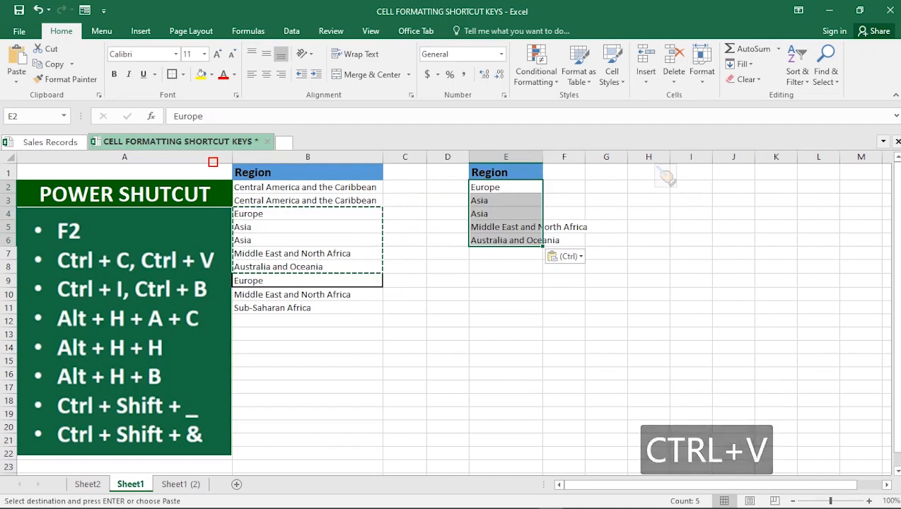
Step: Autofit column E to fit its contents
{"action": "double_click", "coordinate": [543, 157]}
{"action": "left_click", "coordinate": [524, 188]}
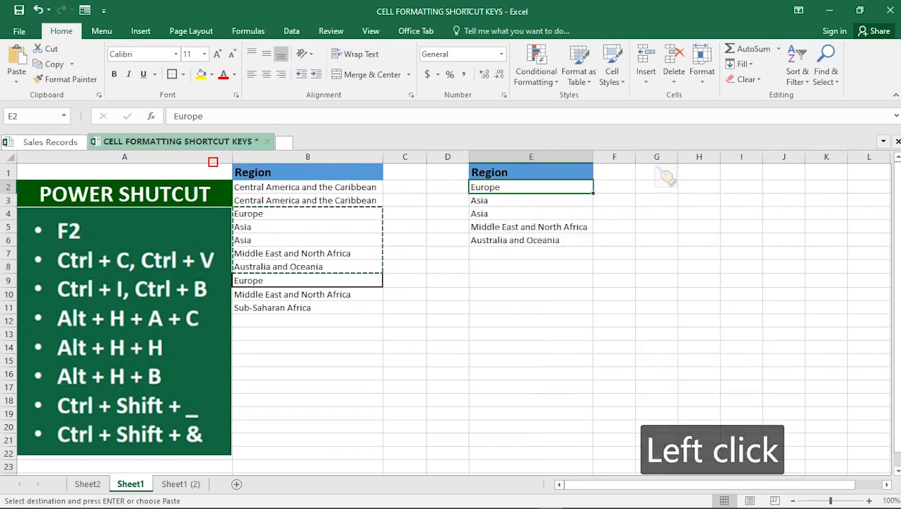
Step: Bold Asia in E3 and italicize Australia and Oceania in E6
{"action": "left_click", "coordinate": [524, 201]}
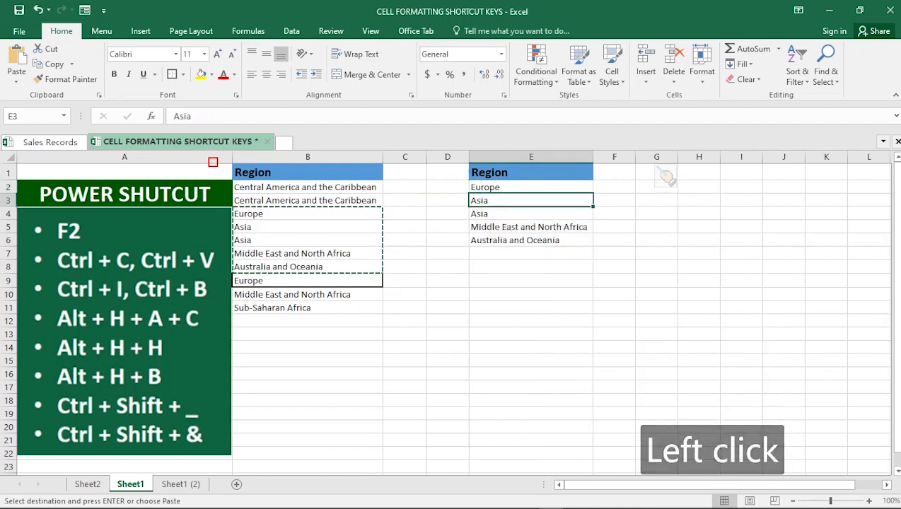
{"action": "key", "text": "ctrl+b"}
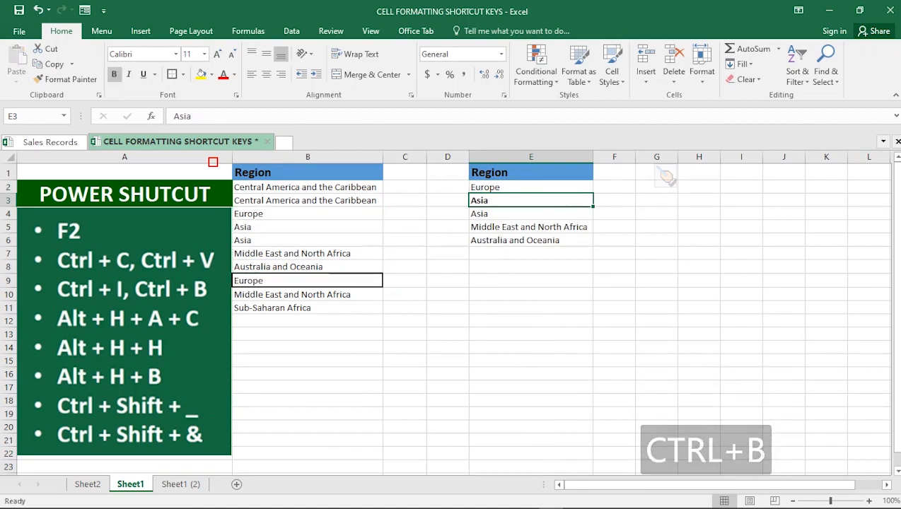
{"action": "left_click", "coordinate": [524, 240]}
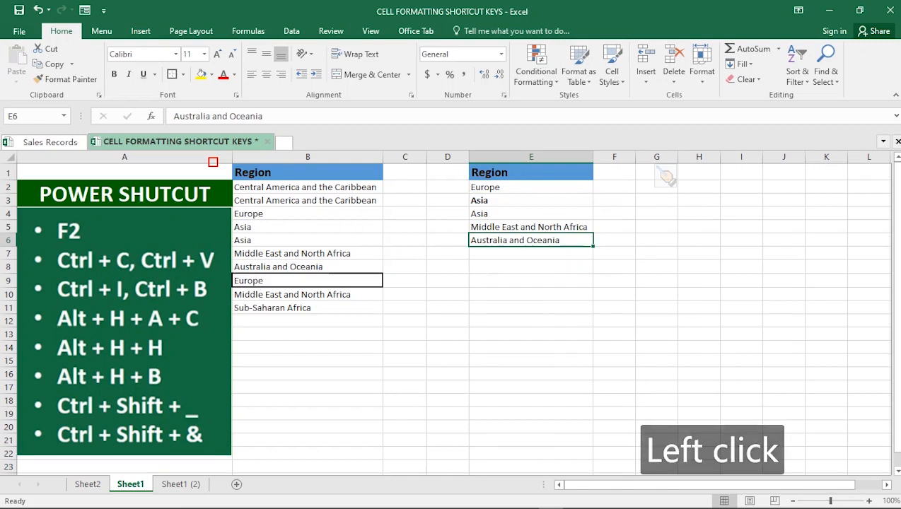
{"action": "key", "text": "ctrl+i"}
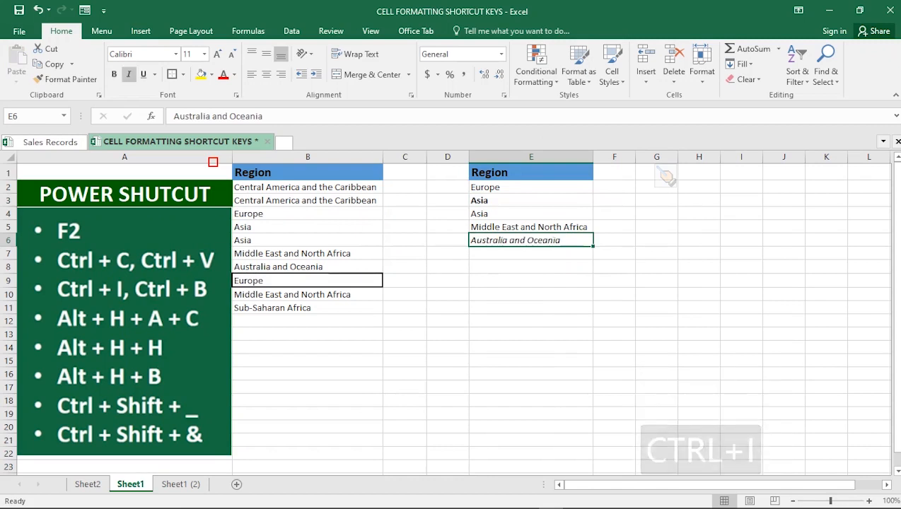
Step: Bold Middle East and North Africa in E5 and italicize Asia in E4
{"action": "left_click", "coordinate": [530, 227]}
{"action": "key", "text": "ctrl+b"}
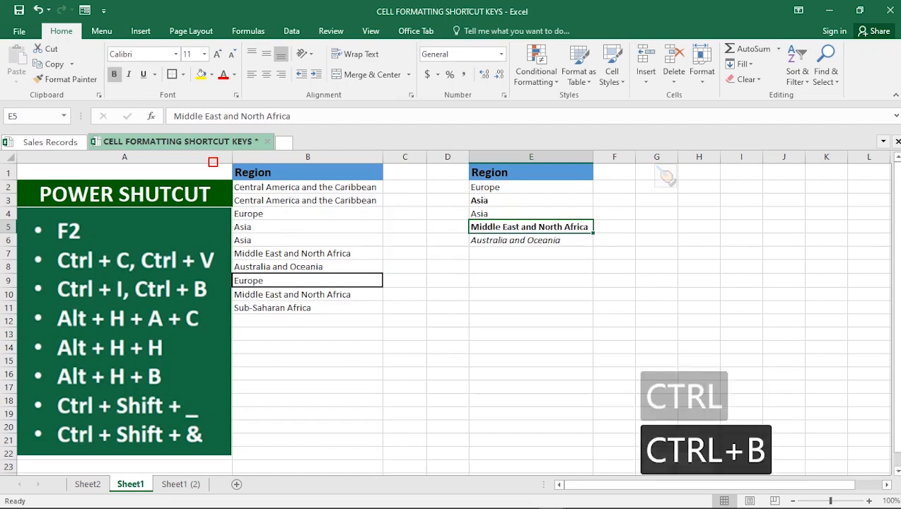
{"action": "left_click", "coordinate": [530, 214]}
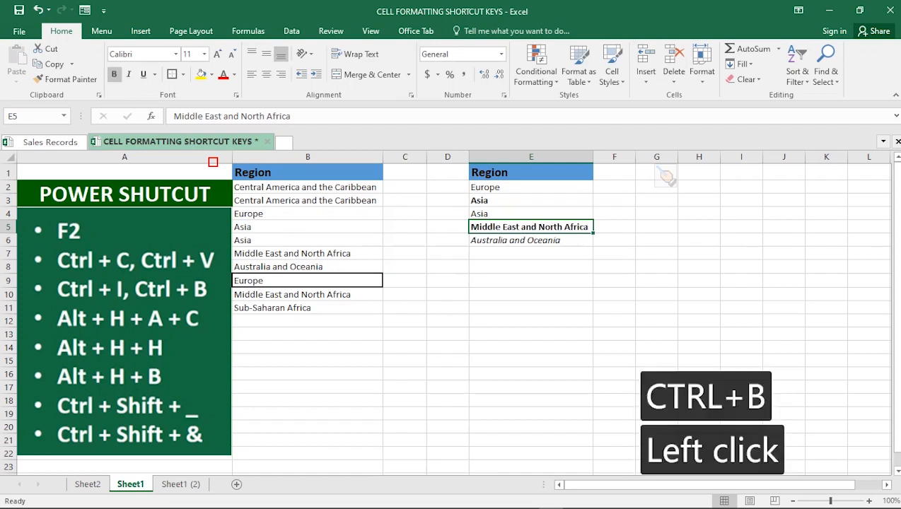
{"action": "key", "text": "ctrl+i"}
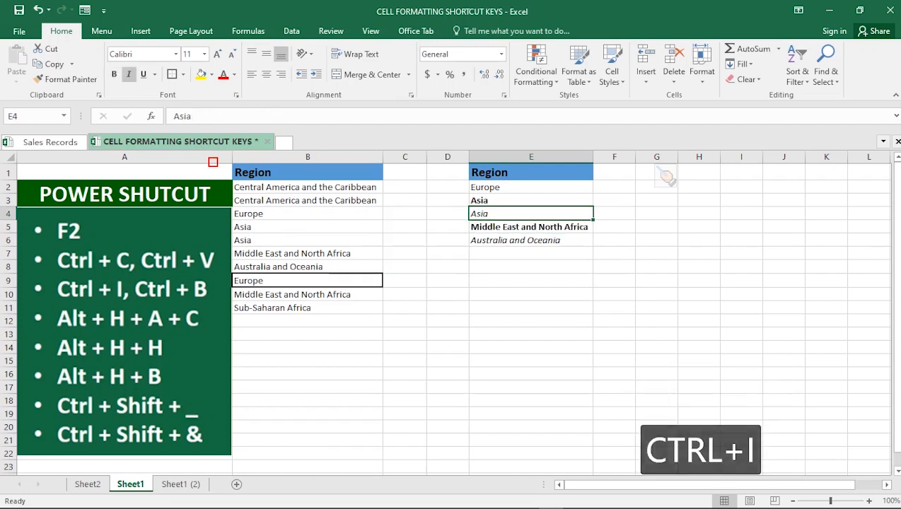
Step: Add italics to the bold Middle East and North Africa cell in E5
{"action": "left_click", "coordinate": [530, 227]}
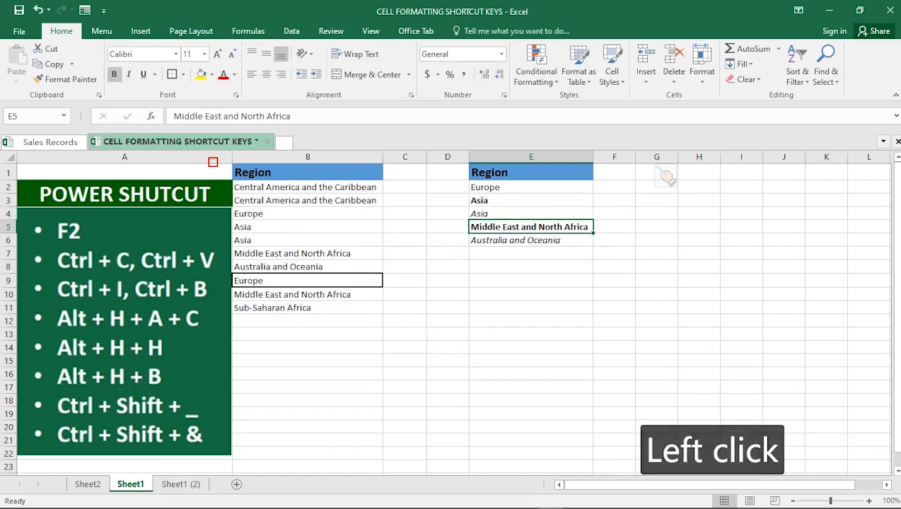
{"action": "key", "text": "ctrl+i"}
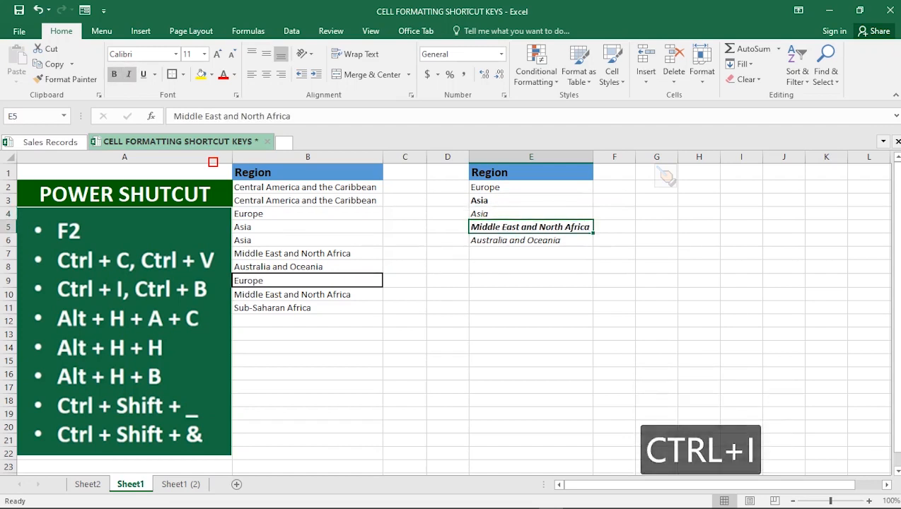
{"action": "left_click", "coordinate": [530, 214]}
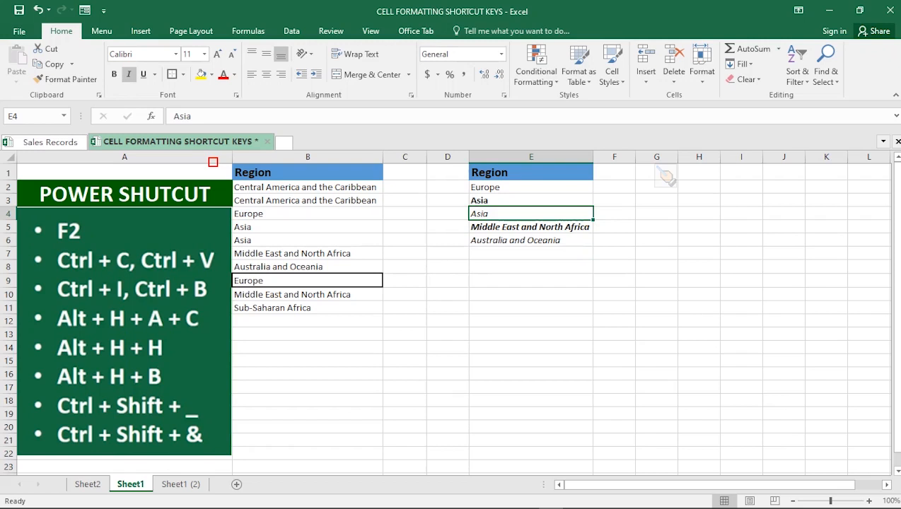
Step: Center-align Asia in cell B5 and undo the alignment, twice over
{"action": "left_click", "coordinate": [308, 227]}
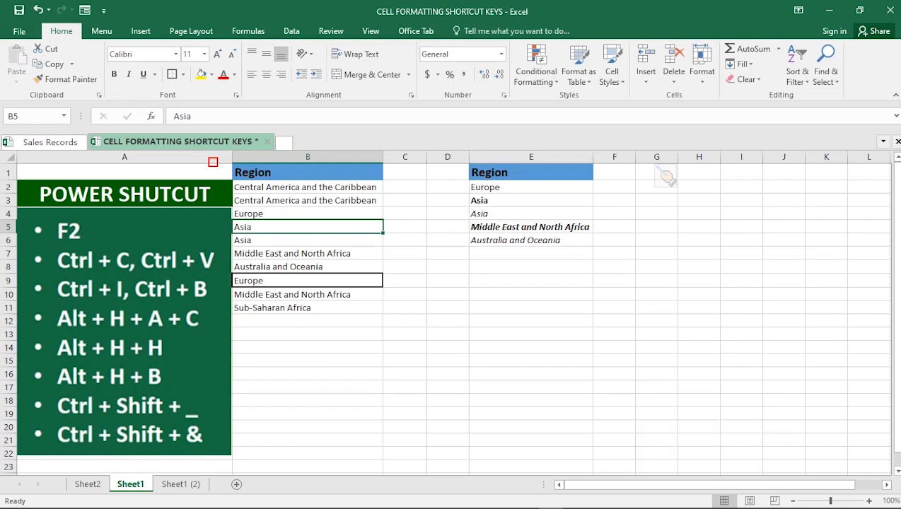
{"action": "key", "text": "alt"}
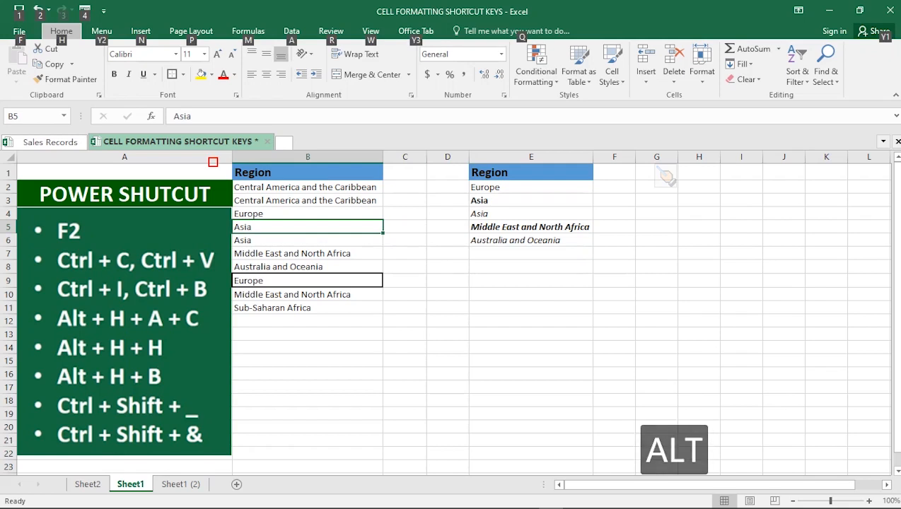
{"action": "key", "text": "h"}
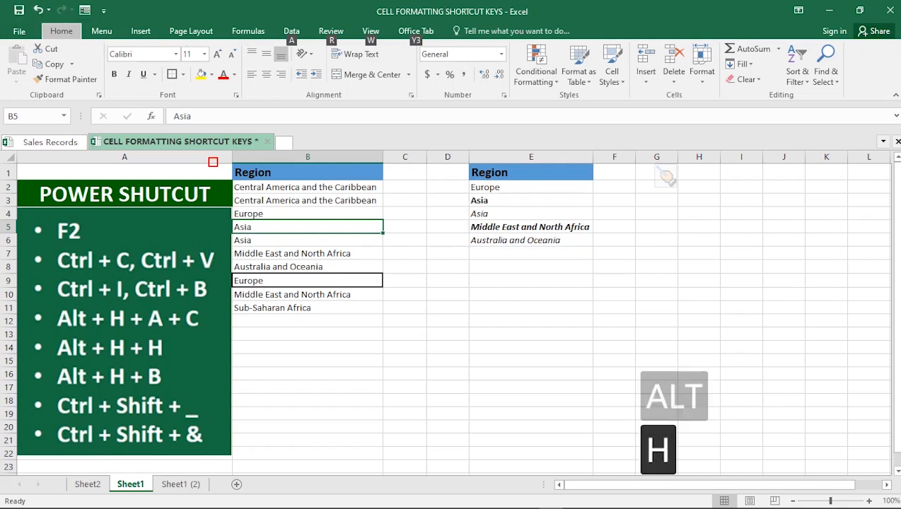
{"action": "key", "text": "a"}
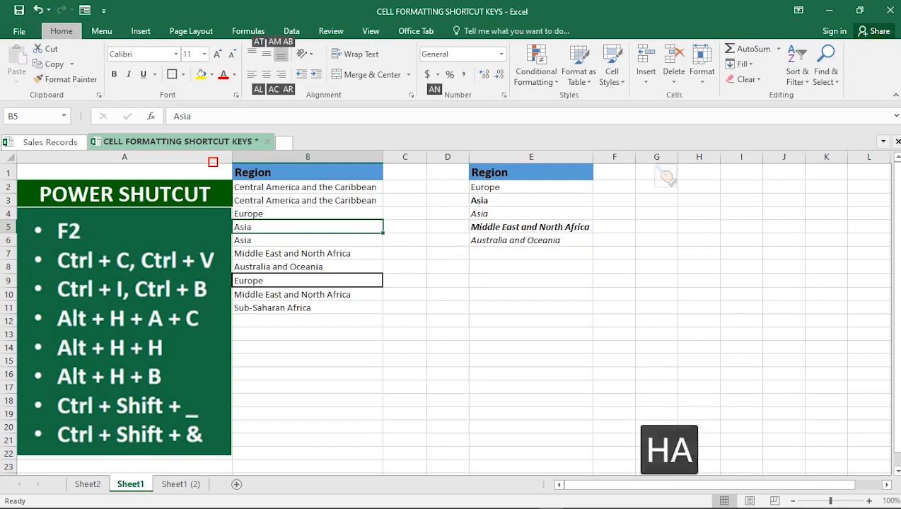
{"action": "key", "text": "c"}
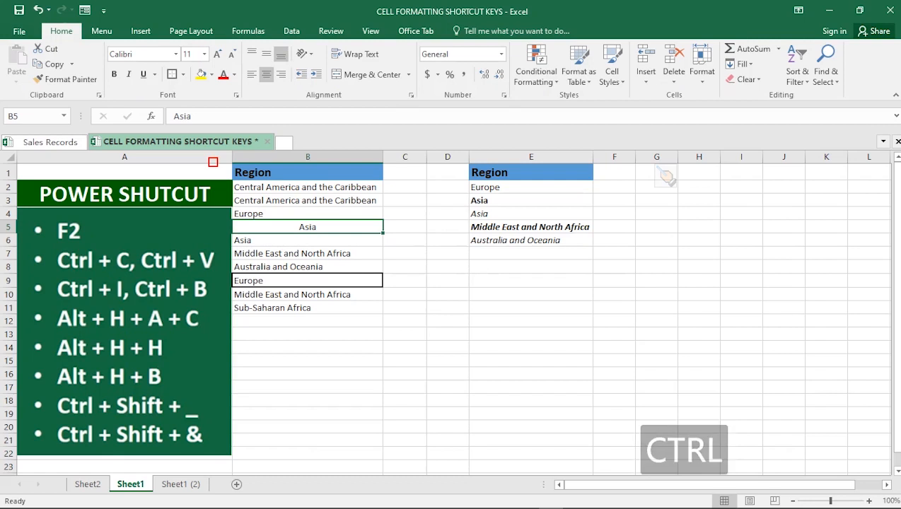
{"action": "key", "text": "ctrl+z"}
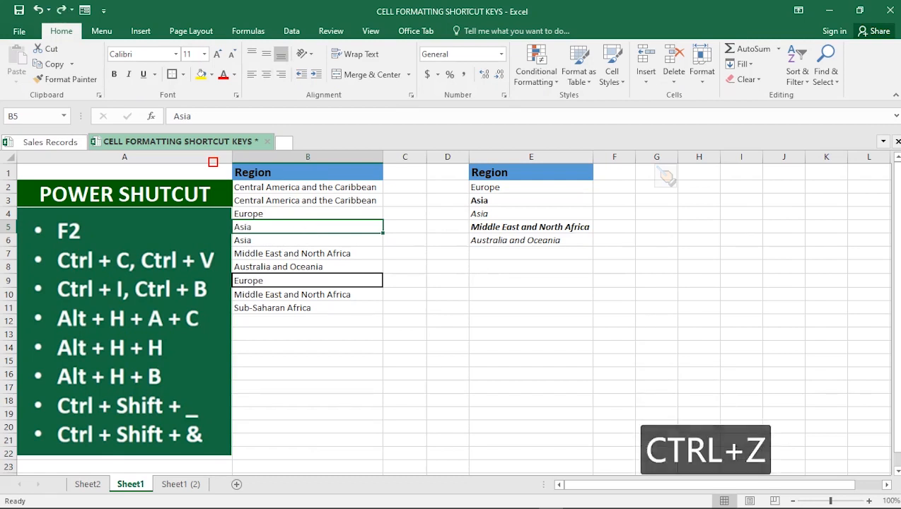
{"action": "key", "text": "alt"}
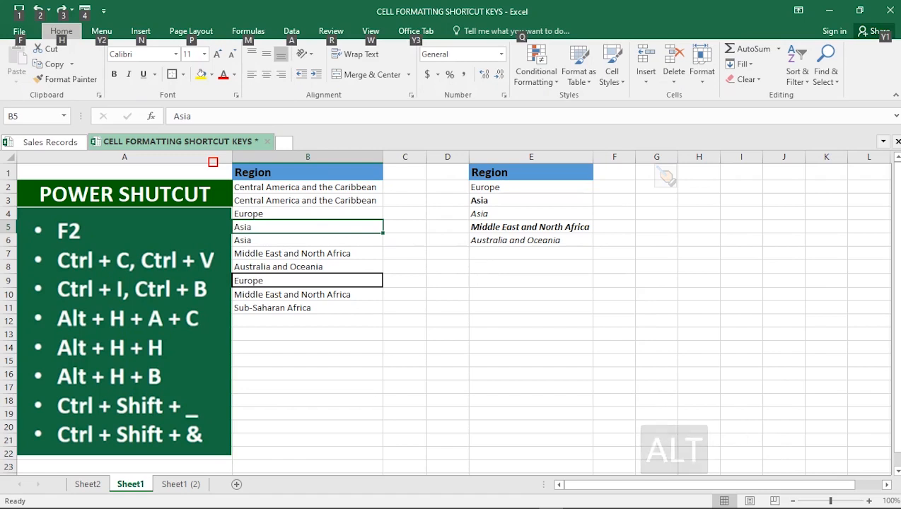
{"action": "key", "text": "h"}
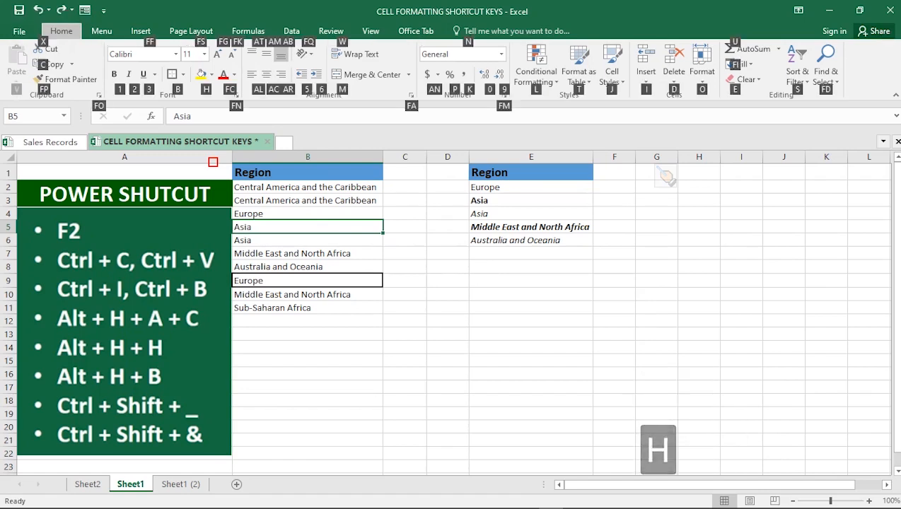
{"action": "key", "text": "a"}
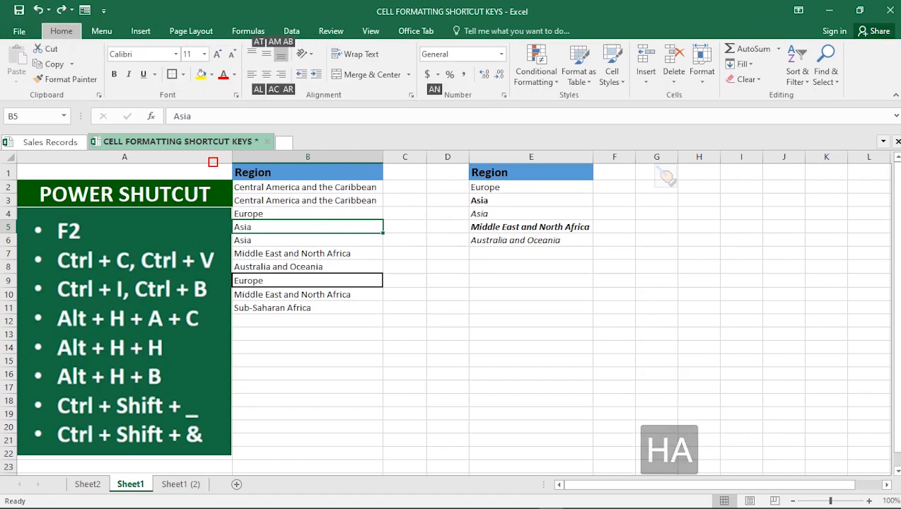
{"action": "key", "text": "c"}
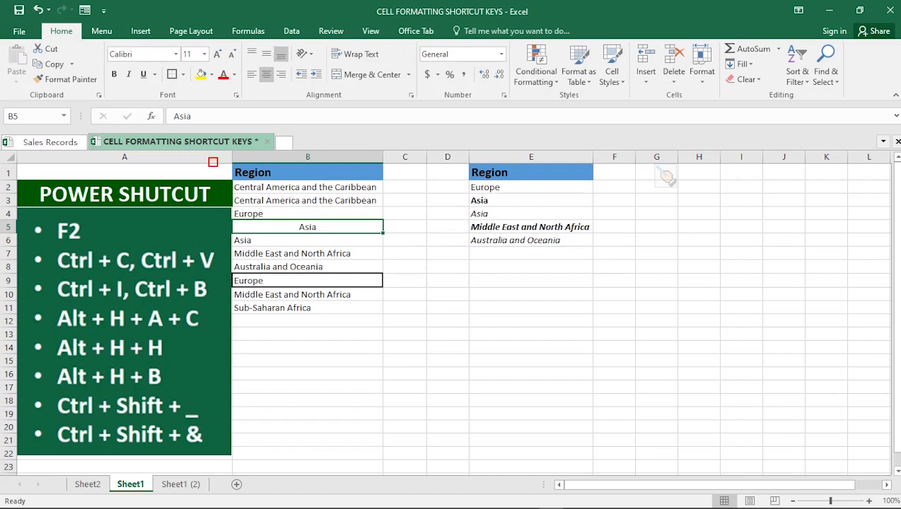
{"action": "key", "text": "ctrl+z"}
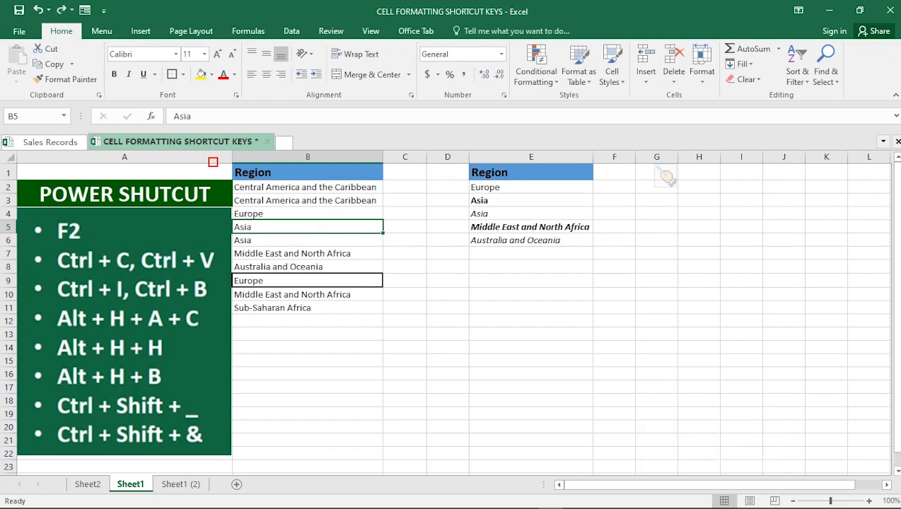
Step: Center-align Asia in cell B5
{"action": "key", "text": "h"}
{"action": "key", "text": "a"}
{"action": "key", "text": "c"}
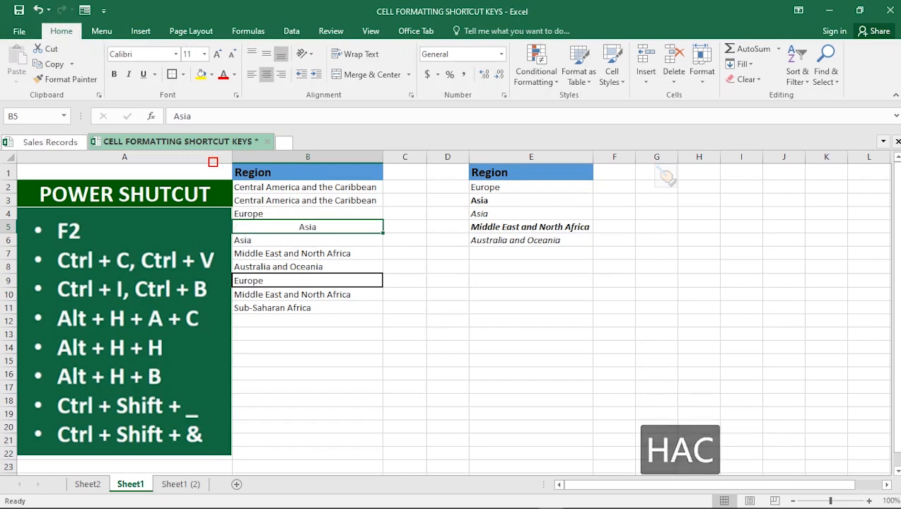
{"action": "left_click", "coordinate": [404, 294]}
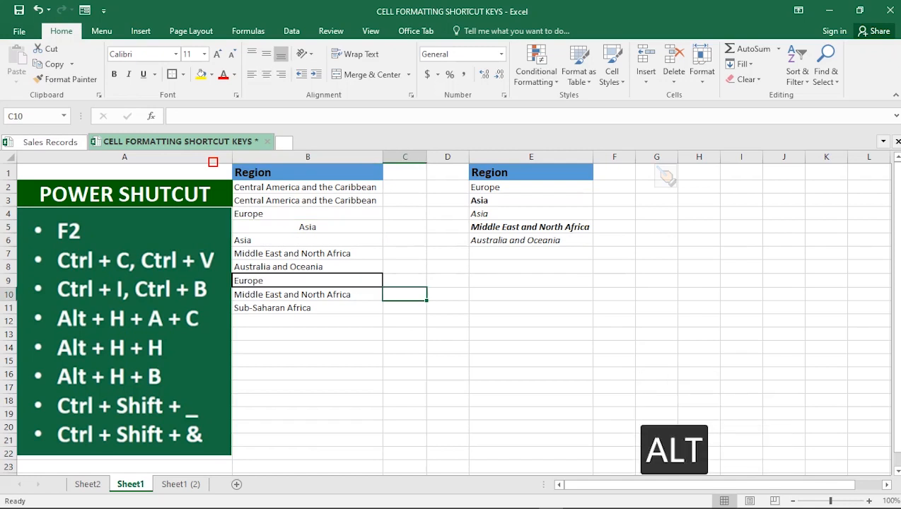
{"action": "key", "text": "alt+h"}
{"action": "key", "text": "alt+h"}
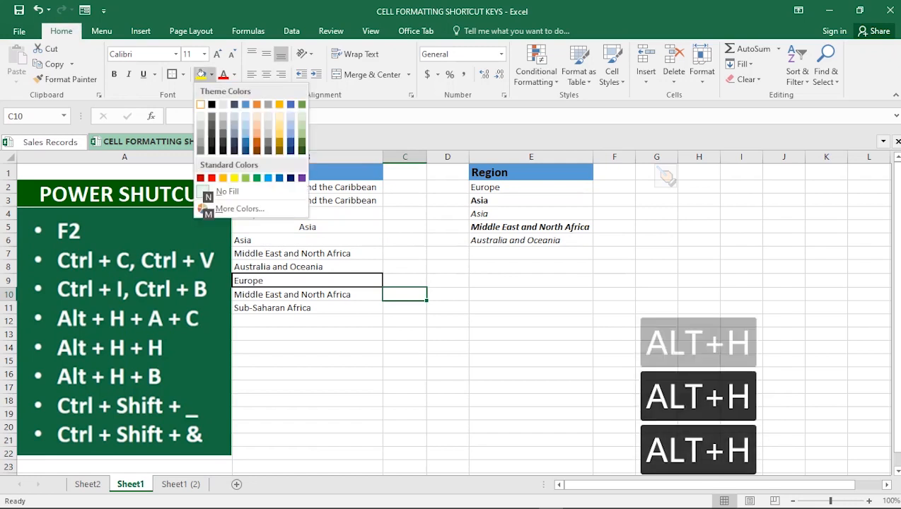
{"action": "key", "text": "alt+a"}
{"action": "key", "text": "alt+c"}
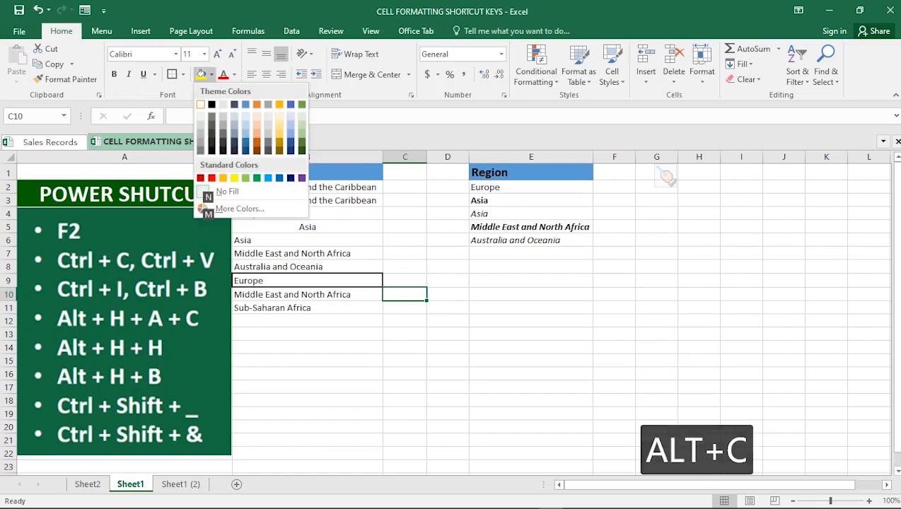
{"action": "key", "text": "Escape"}
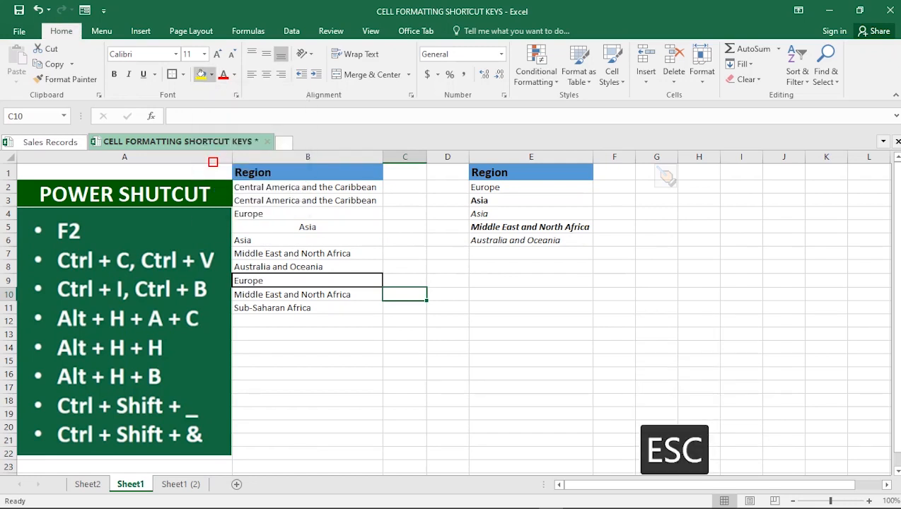
Step: Fill the empty cell D10 with a light orange theme color
{"action": "left_click", "coordinate": [448, 294]}
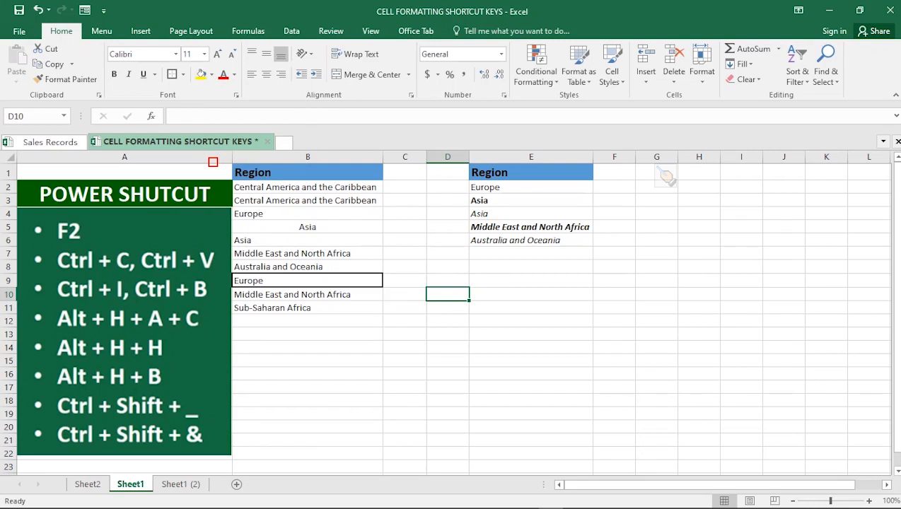
{"action": "key", "text": "alt"}
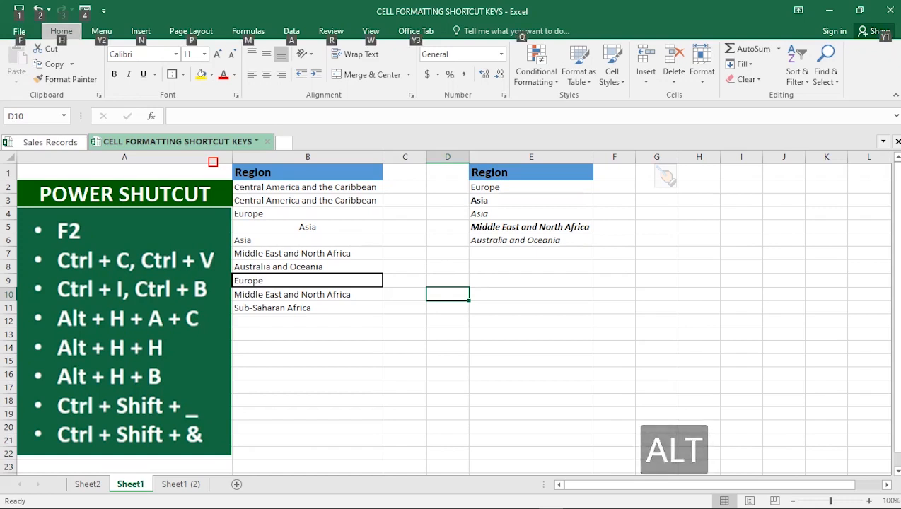
{"action": "key", "text": "h"}
{"action": "key", "text": "h"}
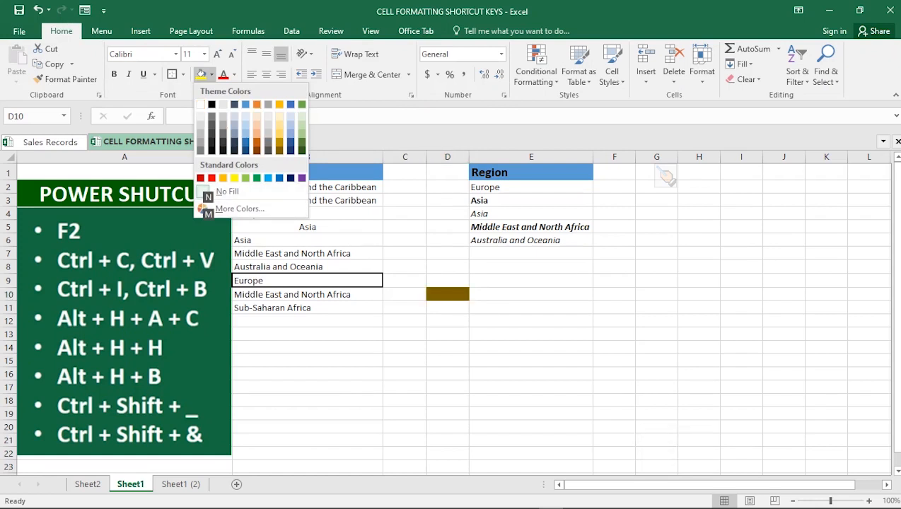
{"action": "key", "text": "Left"}
{"action": "key", "text": "Down"}
{"action": "key", "text": "Down"}
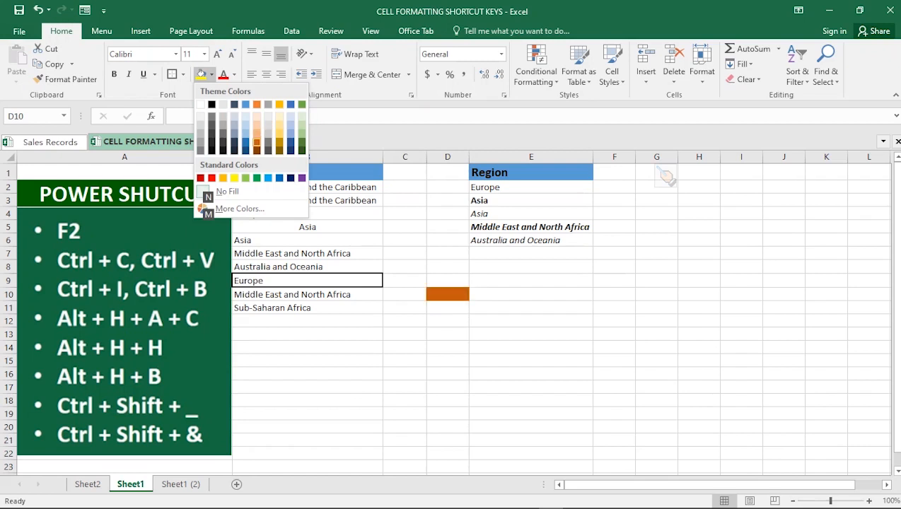
{"action": "key", "text": "Right"}
{"action": "key", "text": "Right"}
{"action": "key", "text": "Down"}
{"action": "key", "text": "Right"}
{"action": "key", "text": "Up"}
{"action": "key", "text": "Left"}
{"action": "key", "text": "Left"}
{"action": "key", "text": "Left"}
{"action": "left_click", "coordinate": [256, 133]}
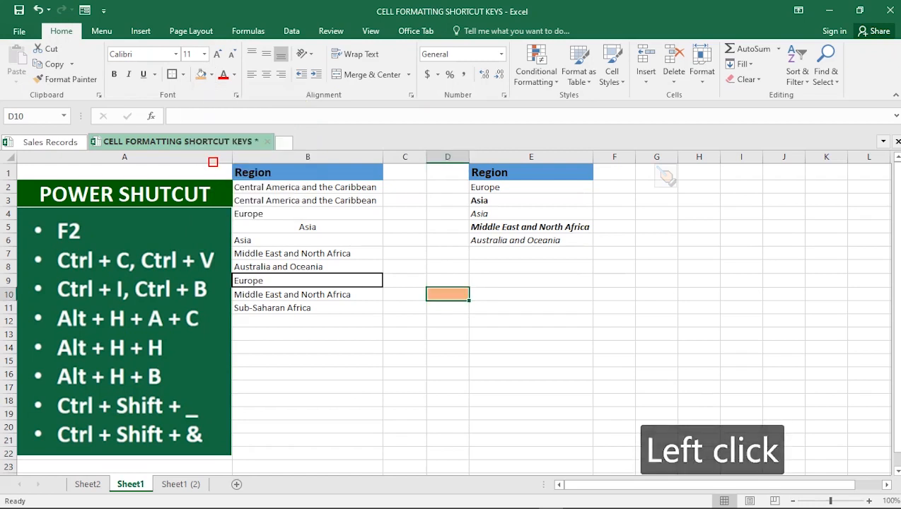
Step: Fill the Middle East and North Africa cell E5 with a light blue theme color
{"action": "left_click", "coordinate": [531, 294]}
{"action": "left_click", "coordinate": [531, 227]}
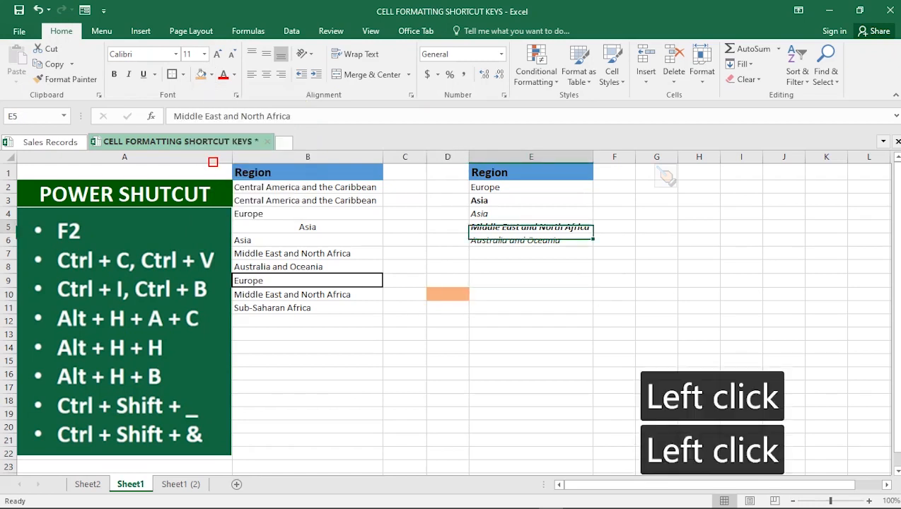
{"action": "key", "text": "alt"}
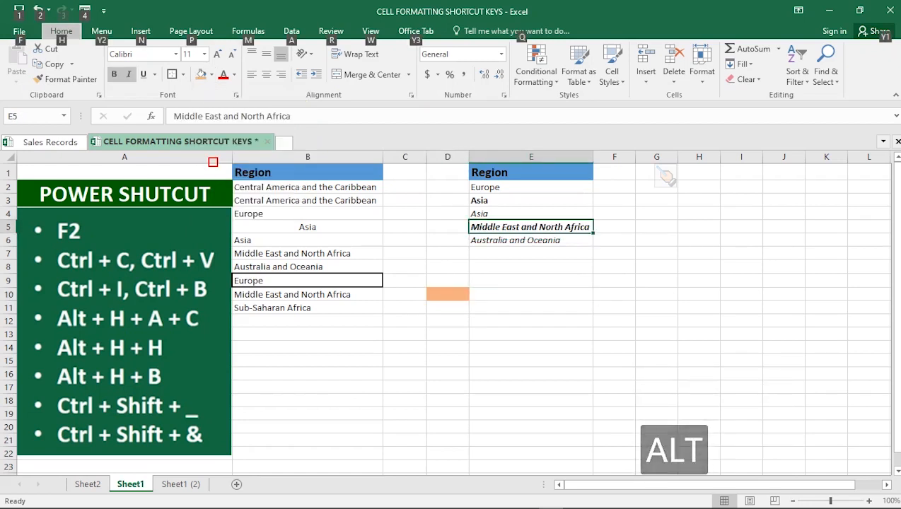
{"action": "key", "text": "h"}
{"action": "key", "text": "h"}
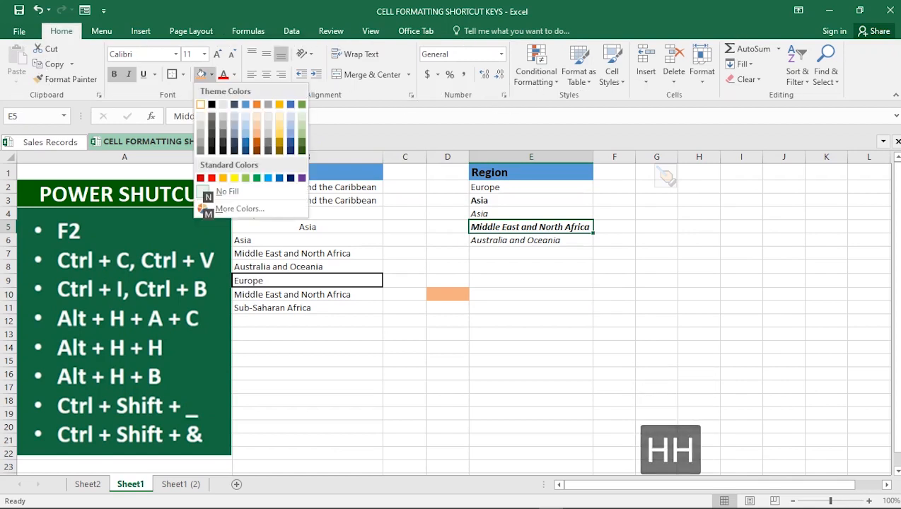
{"action": "key", "text": "Right"}
{"action": "key", "text": "Right"}
{"action": "key", "text": "Right"}
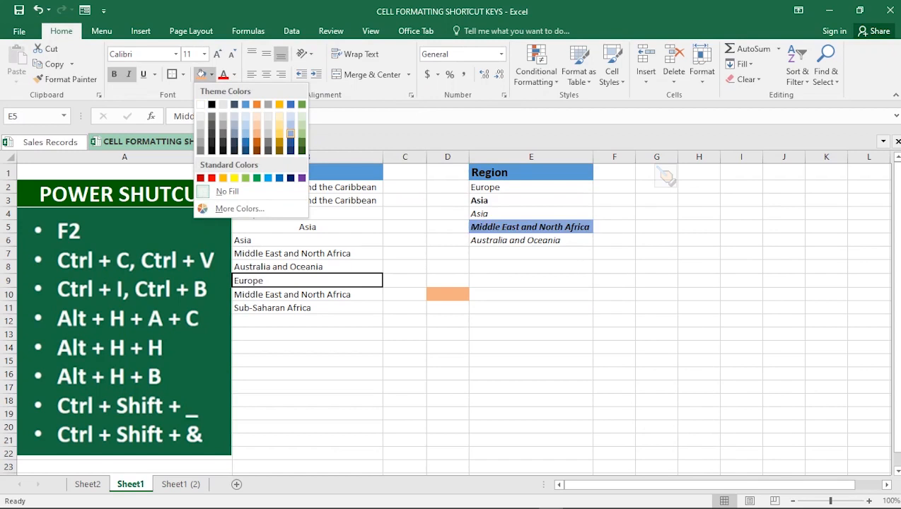
{"action": "left_click", "coordinate": [291, 133]}
{"action": "left_click", "coordinate": [614, 335]}
{"action": "left_click", "coordinate": [448, 361]}
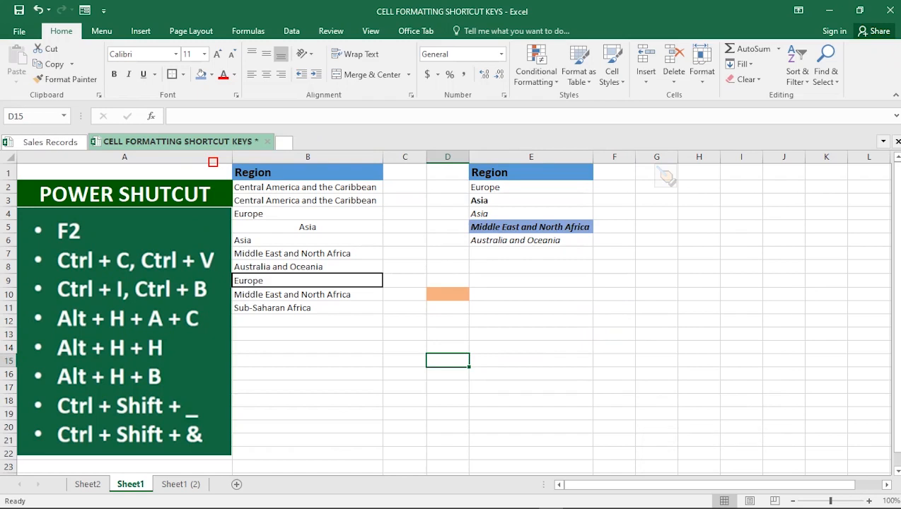
Step: Add a thick outside border around cell E5
{"action": "left_click", "coordinate": [531, 226]}
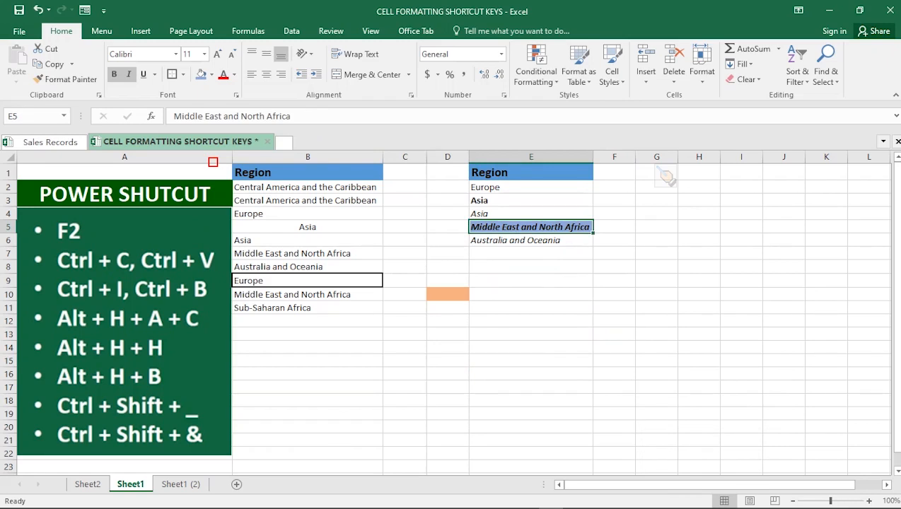
{"action": "key", "text": "alt"}
{"action": "key", "text": "h"}
{"action": "key", "text": "b"}
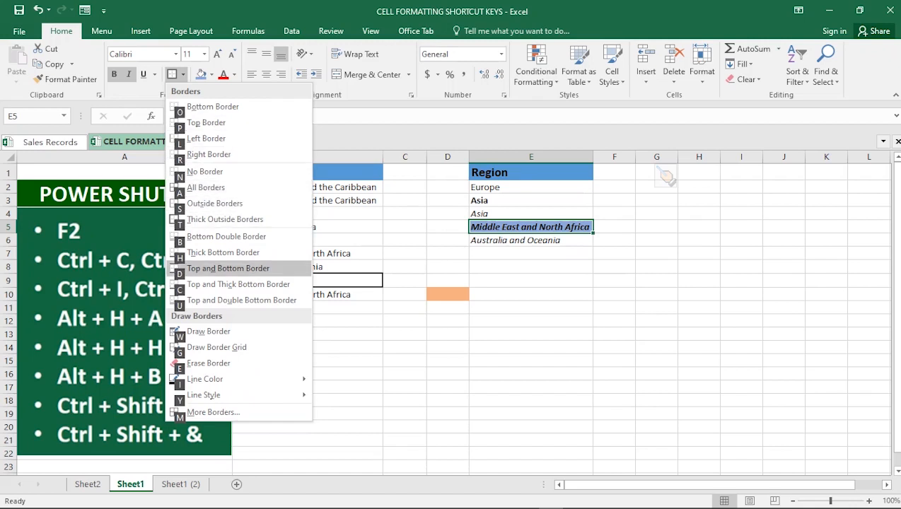
{"action": "key", "text": "Down"}
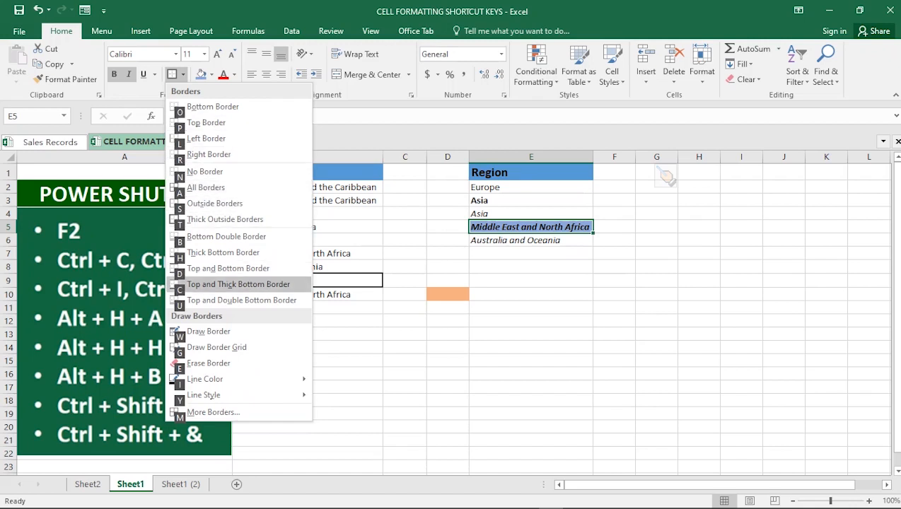
{"action": "key", "text": "Up"}
{"action": "key", "text": "Up"}
{"action": "key", "text": "Up"}
{"action": "key", "text": "Up"}
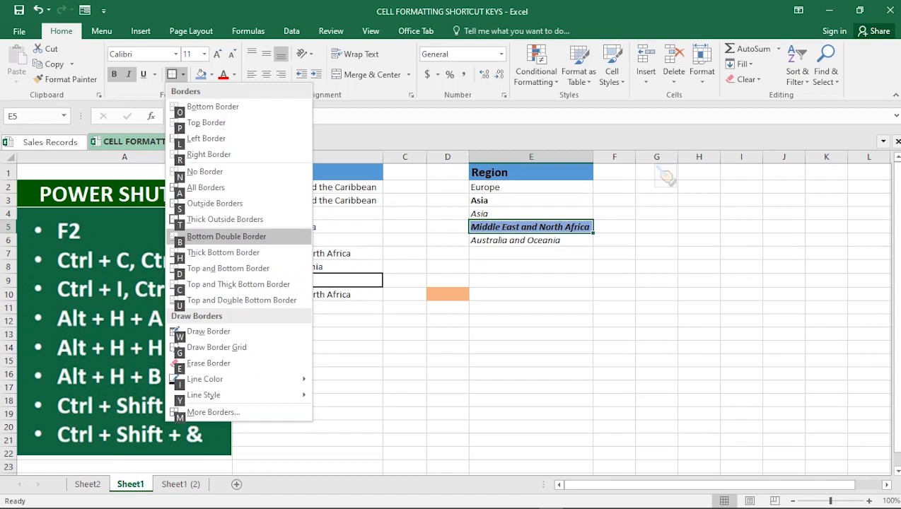
{"action": "key", "text": "t"}
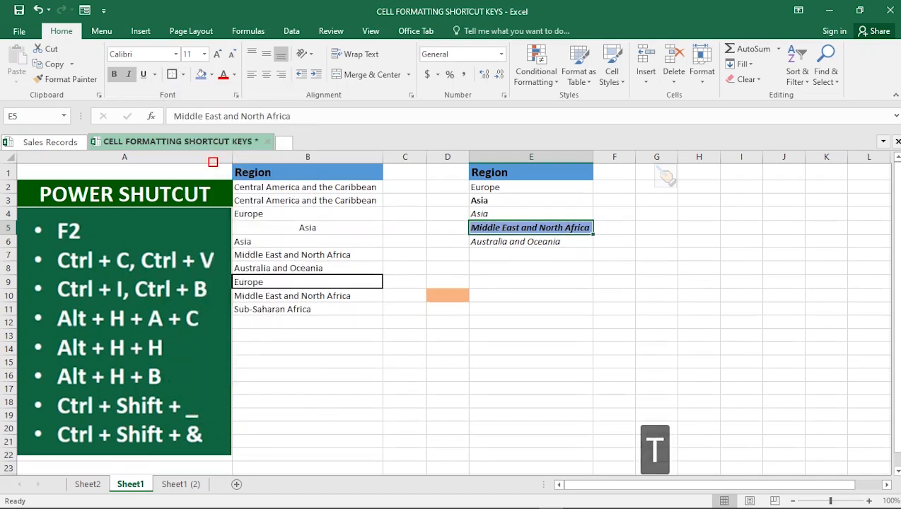
{"action": "left_click", "coordinate": [531, 322]}
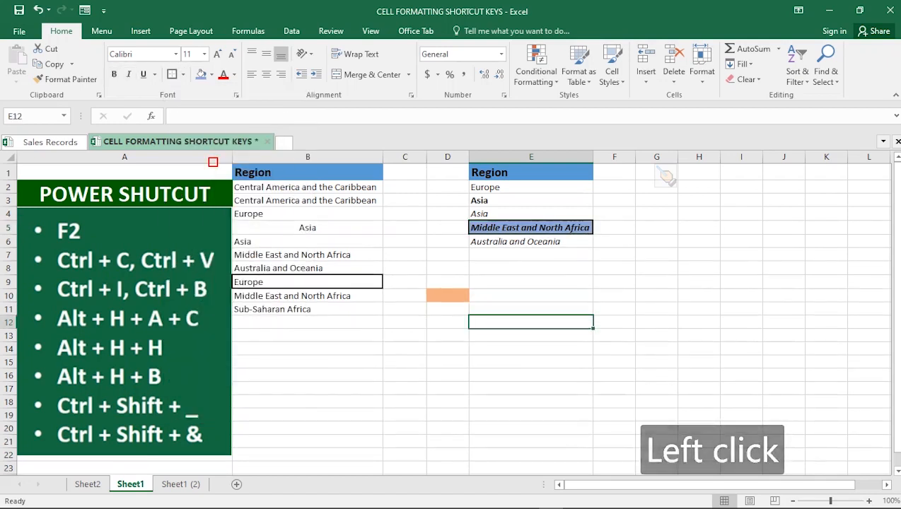
Step: Remove the fill color from cell E5
{"action": "left_click", "coordinate": [531, 228]}
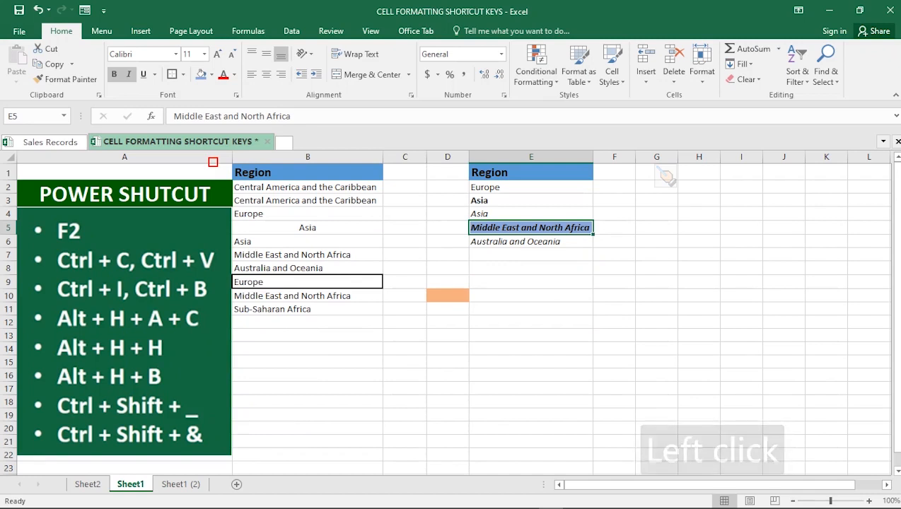
{"action": "key", "text": "alt"}
{"action": "key", "text": "h"}
{"action": "key", "text": "h"}
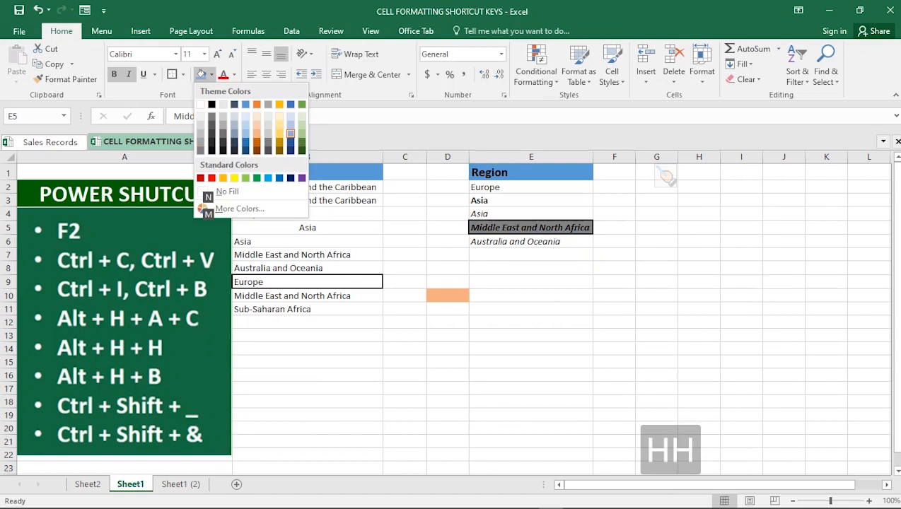
{"action": "left_click", "coordinate": [227, 191]}
{"action": "left_click", "coordinate": [530, 362]}
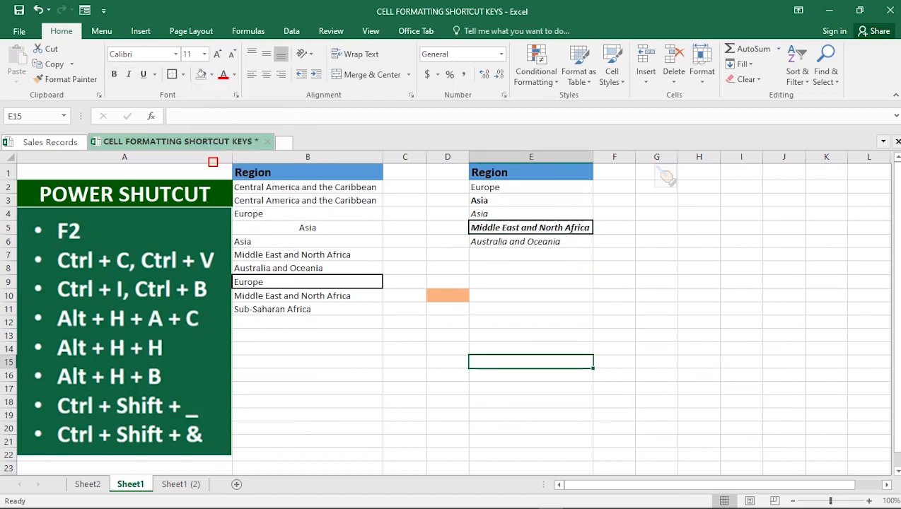
Step: Reapply and then remove the outline border on cell B9, and undo the removal
{"action": "left_click", "coordinate": [531, 309]}
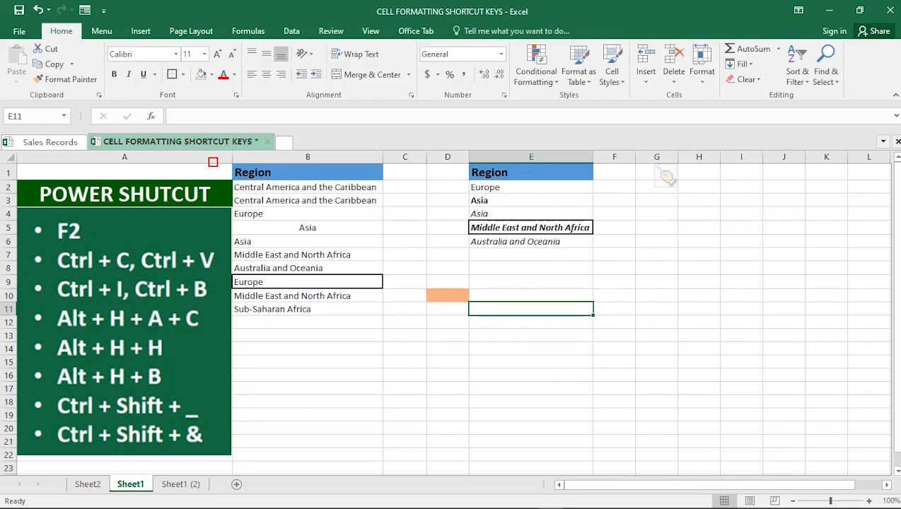
{"action": "left_click", "coordinate": [307, 282]}
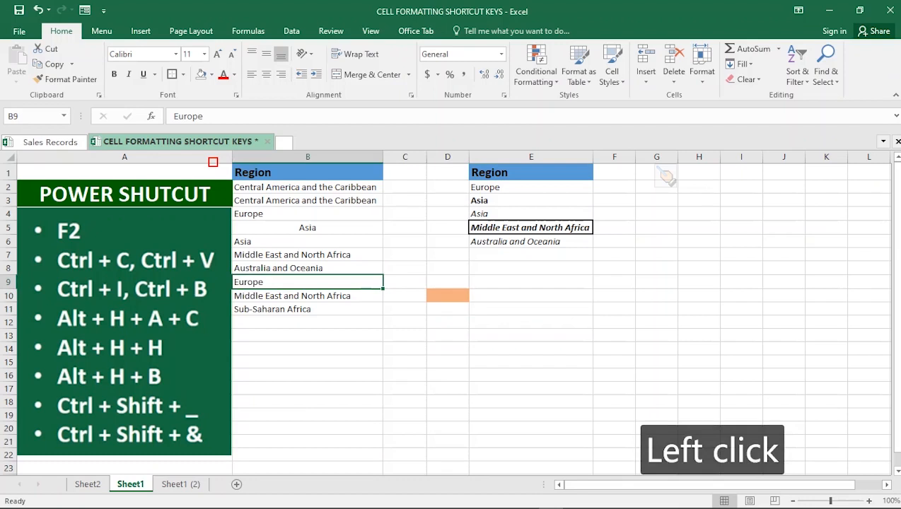
{"action": "key", "text": "ctrl"}
{"action": "key", "text": "ctrl+shift+7"}
{"action": "key", "text": "ctrl+shift+minus"}
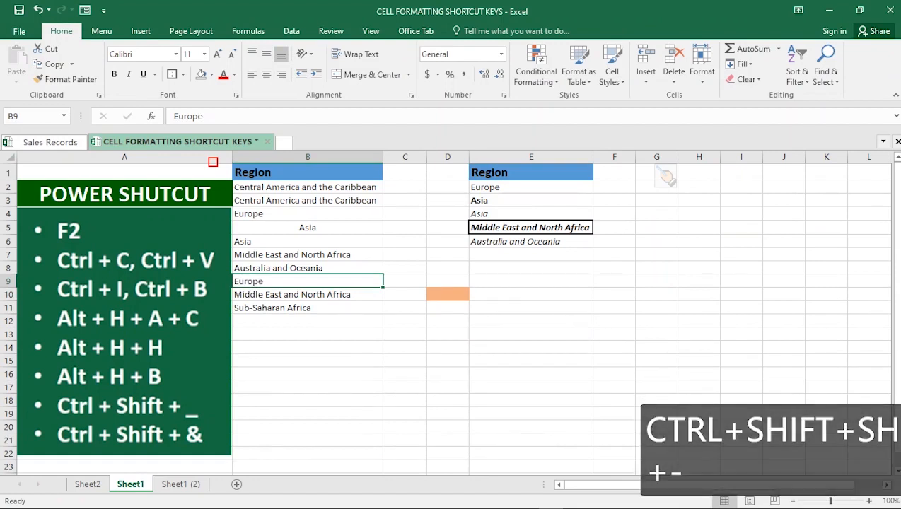
{"action": "left_click", "coordinate": [530, 360]}
{"action": "left_click", "coordinate": [307, 282]}
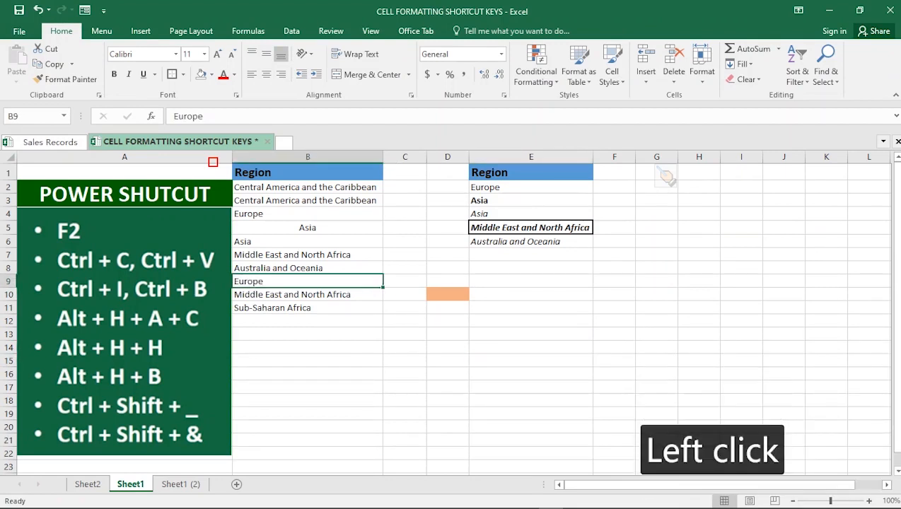
{"action": "key", "text": "ctrl+z"}
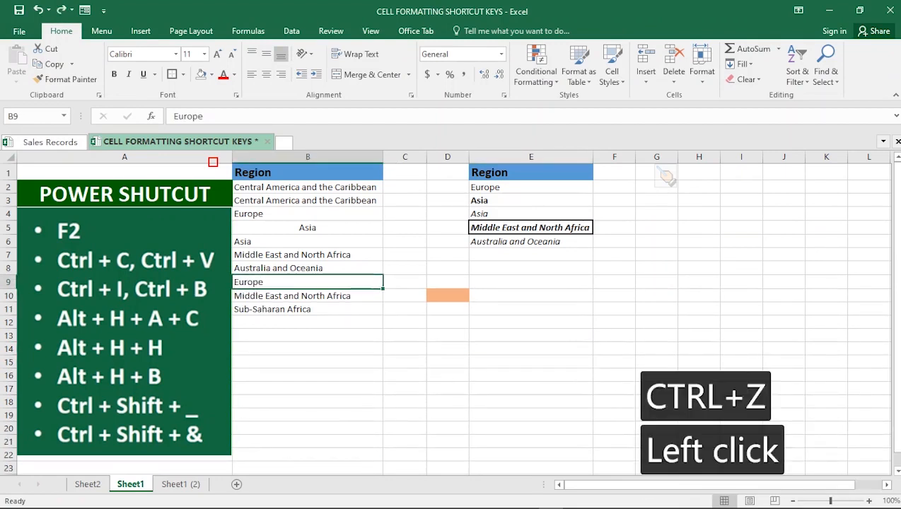
Step: Remove the outline border from cell B9
{"action": "left_click", "coordinate": [307, 335]}
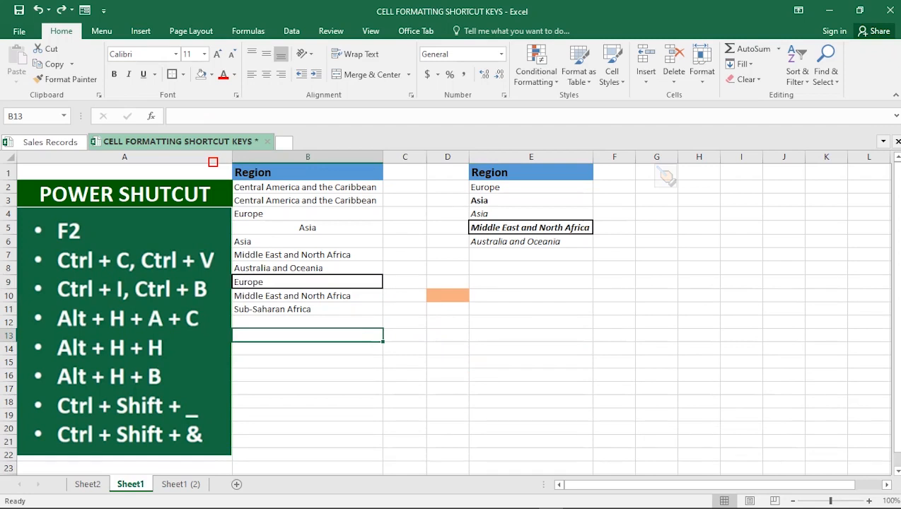
{"action": "left_click", "coordinate": [307, 283]}
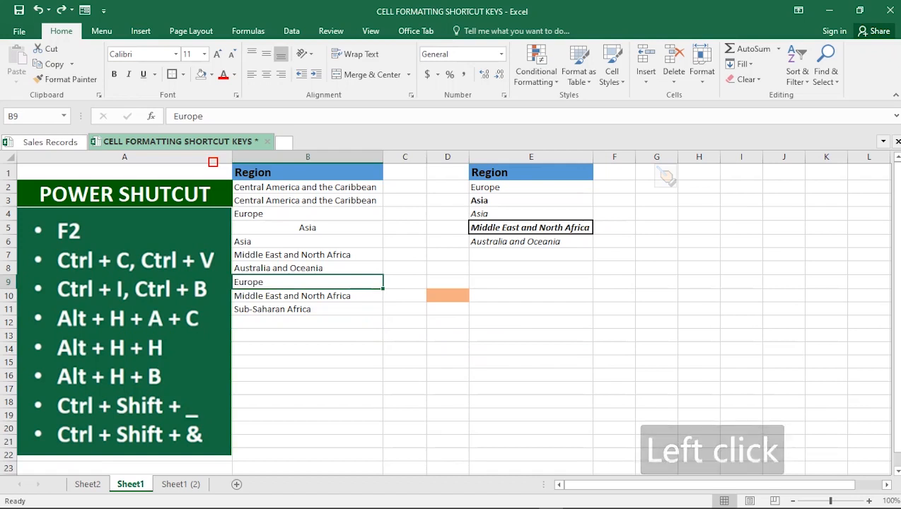
{"action": "left_click", "coordinate": [531, 227]}
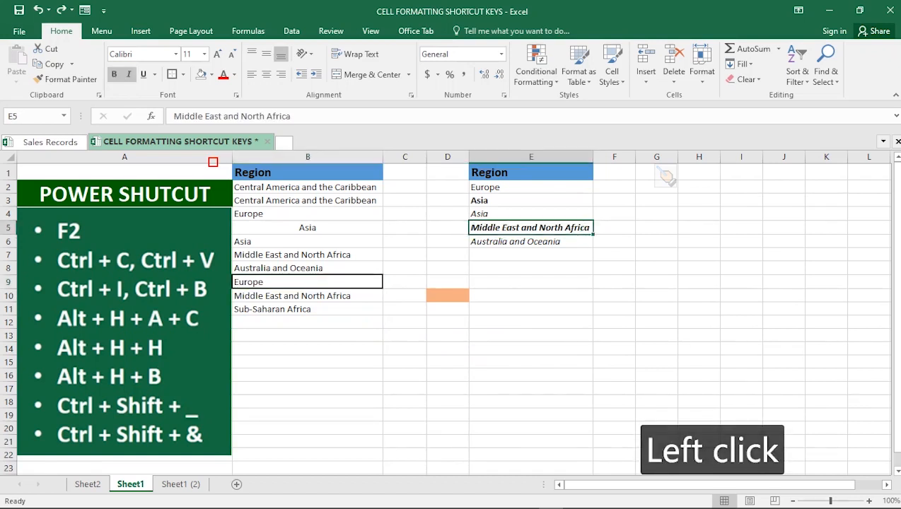
{"action": "left_click", "coordinate": [531, 227]}
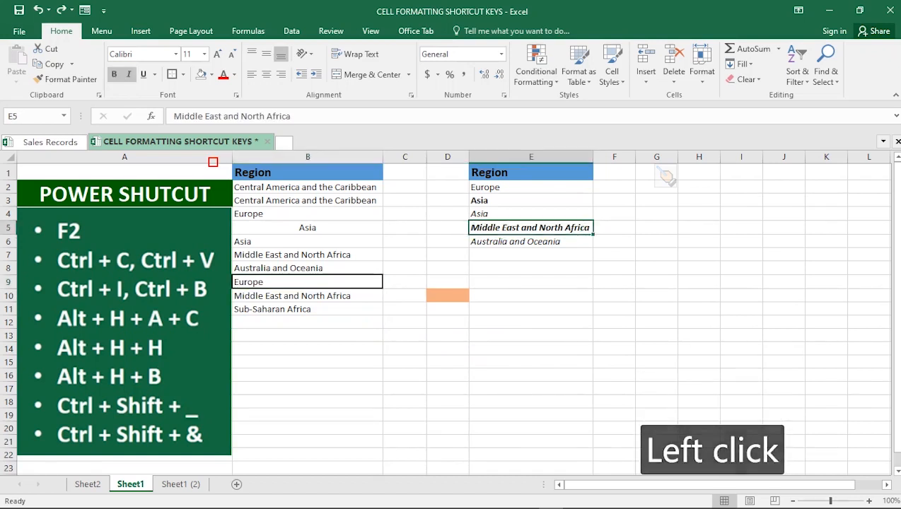
{"action": "left_click", "coordinate": [308, 282]}
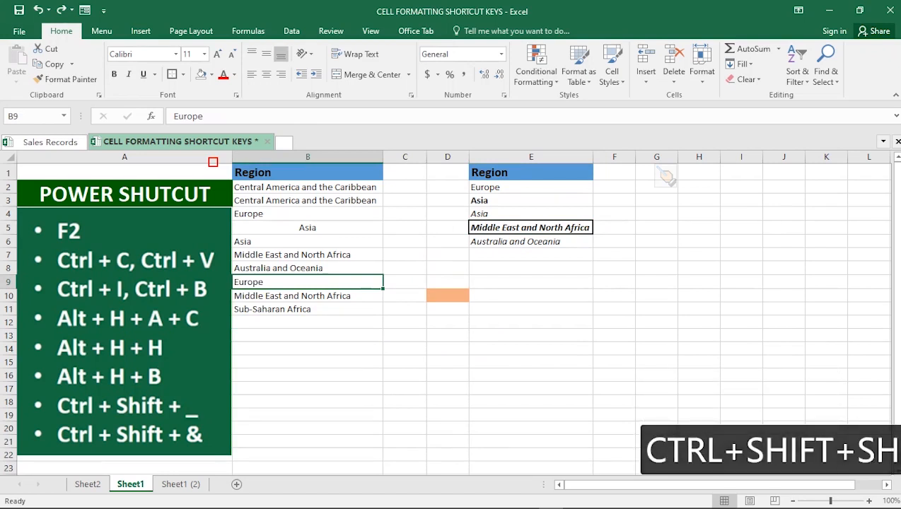
{"action": "key", "text": "ctrl+shift+minus"}
{"action": "left_click", "coordinate": [308, 321]}
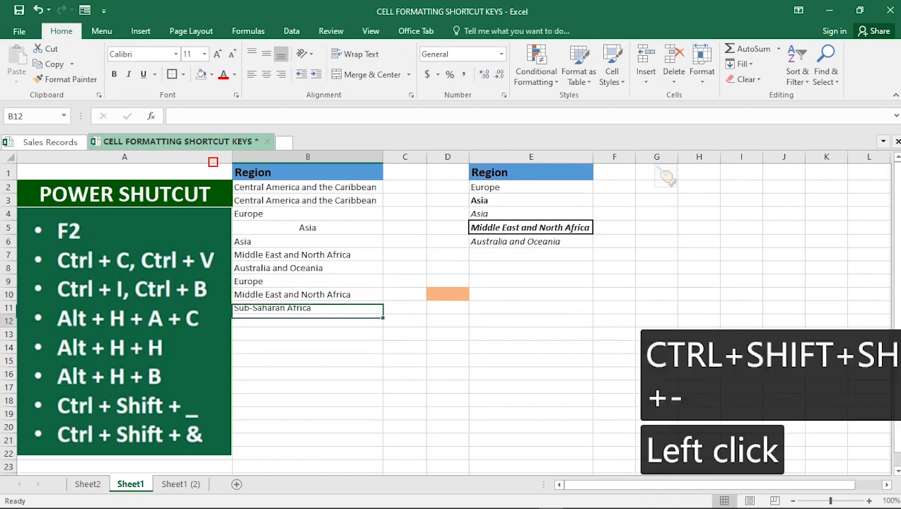
Step: Remove the thick outside border from the Middle East and North Africa cell E5
{"action": "left_click", "coordinate": [531, 228]}
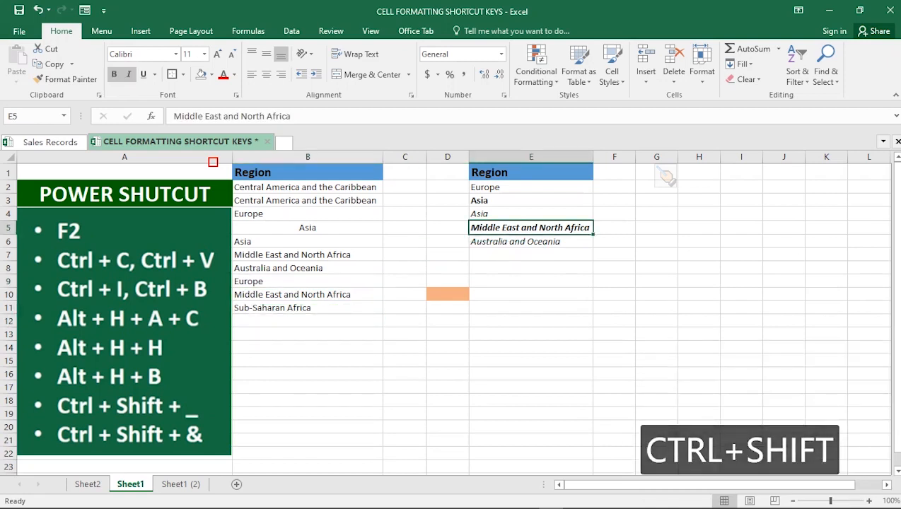
{"action": "key", "text": "ctrl+shift+minus"}
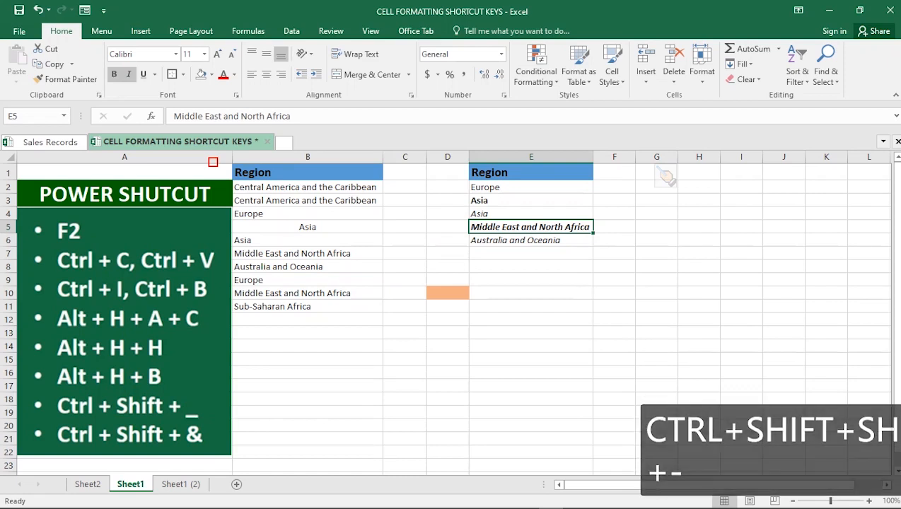
{"action": "left_click", "coordinate": [531, 267]}
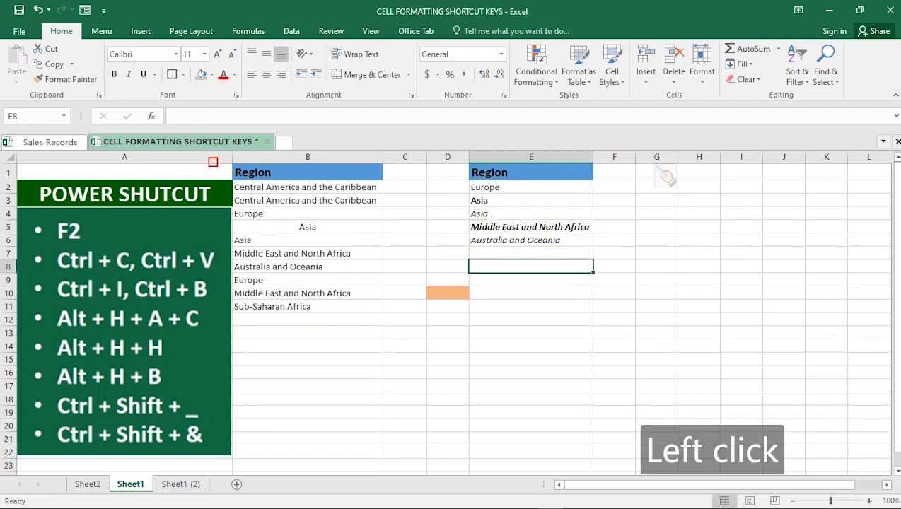
Step: Add an outline border to the empty cell C11
{"action": "left_click", "coordinate": [405, 306]}
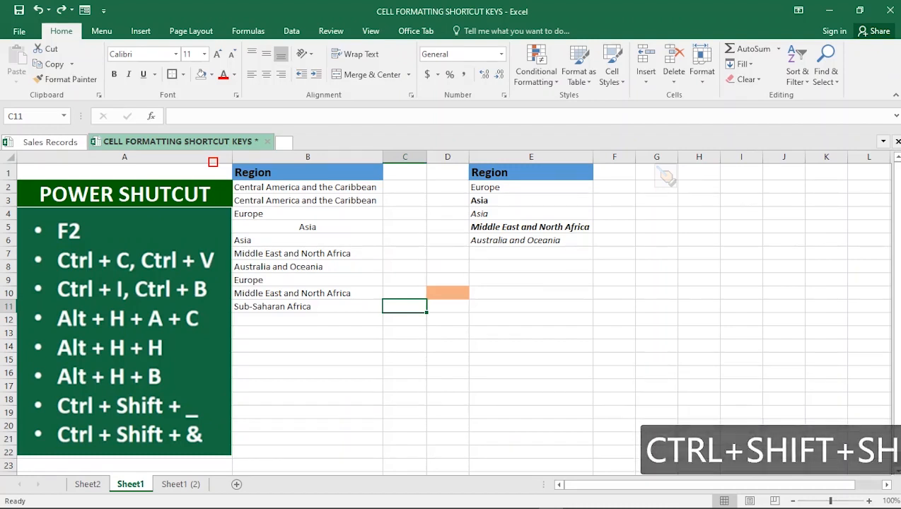
{"action": "key", "text": "ctrl+shift+7"}
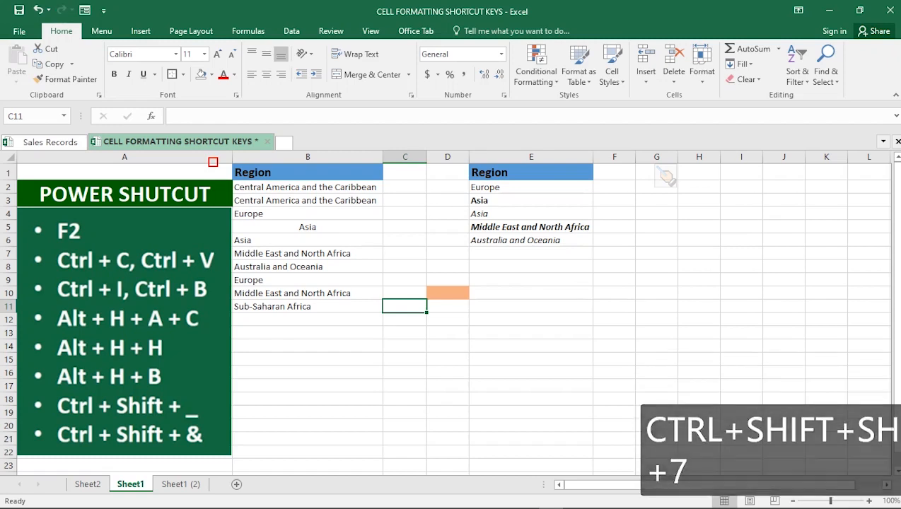
{"action": "left_click", "coordinate": [404, 346]}
{"action": "left_click", "coordinate": [404, 306]}
{"action": "left_click", "coordinate": [404, 346]}
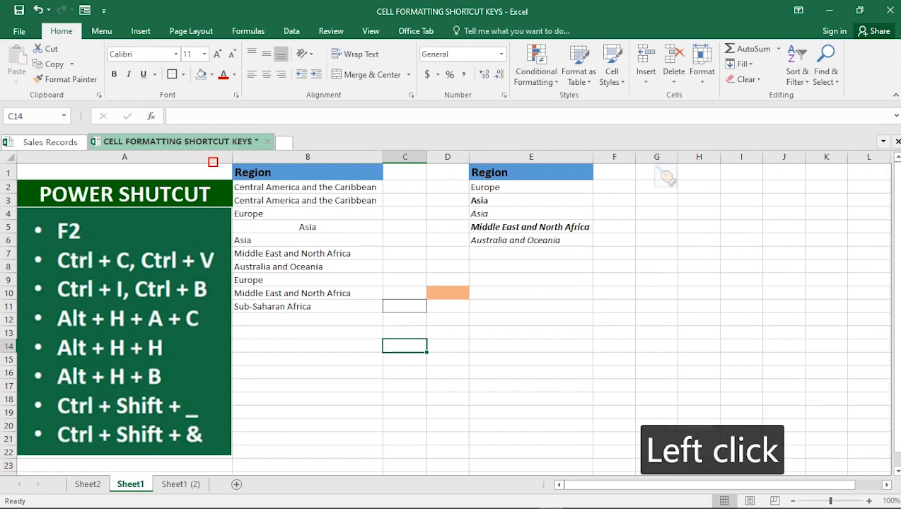
{"action": "left_click", "coordinate": [530, 319]}
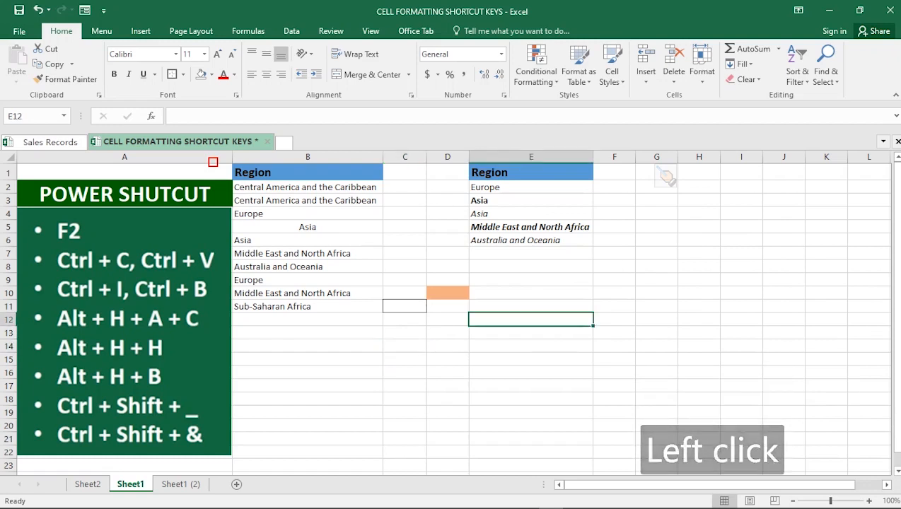
Step: Add outline borders to the Europe cell B9 and the Middle East and North Africa cell B7
{"action": "left_click", "coordinate": [297, 280]}
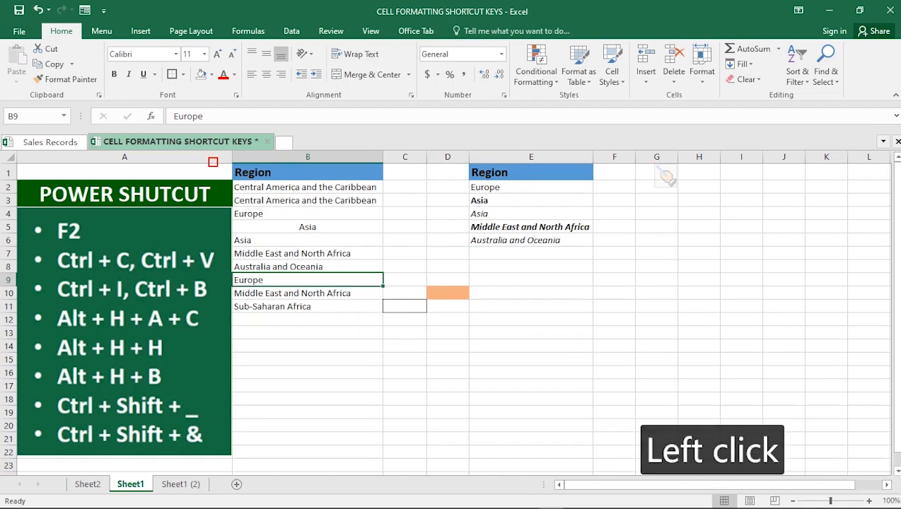
{"action": "left_click", "coordinate": [405, 359]}
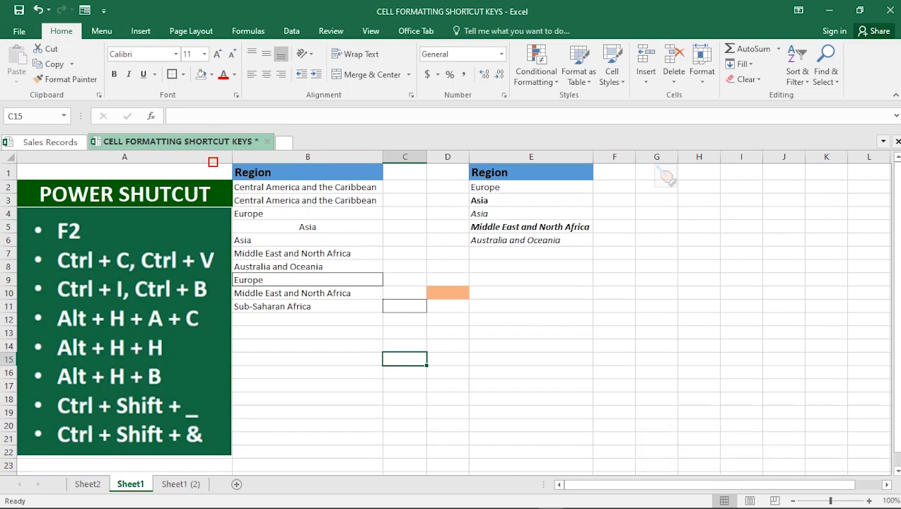
{"action": "left_click", "coordinate": [307, 253]}
{"action": "key", "text": "ctrl"}
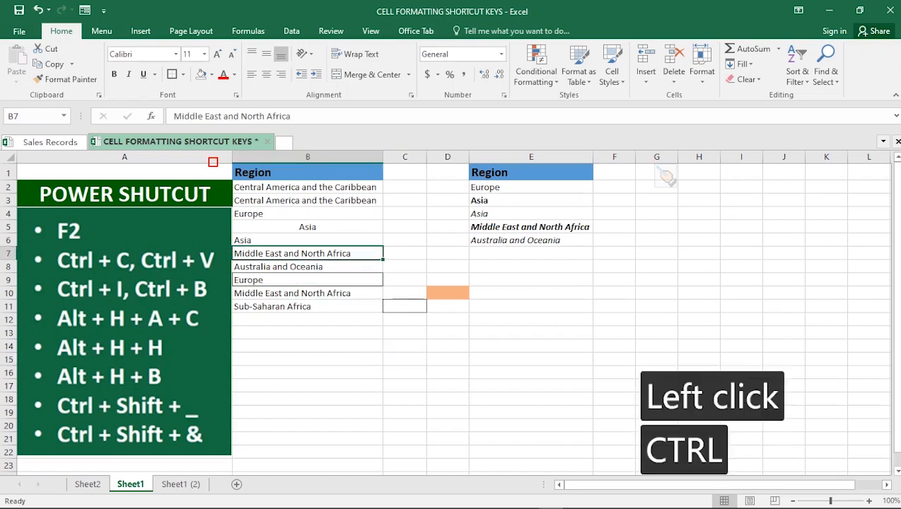
{"action": "key", "text": "shift"}
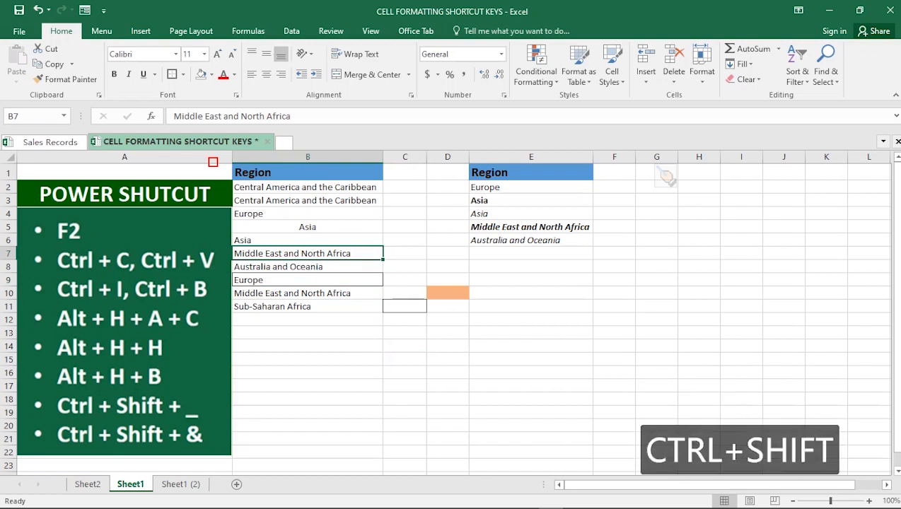
{"action": "key", "text": "ctrl+shift+7"}
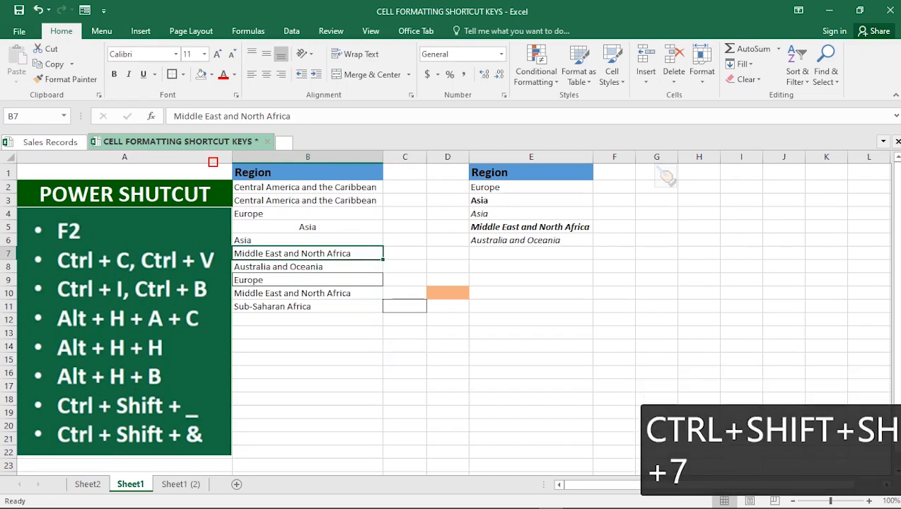
{"action": "key", "text": "Return"}
{"action": "key", "text": "Return"}
{"action": "key", "text": "Return"}
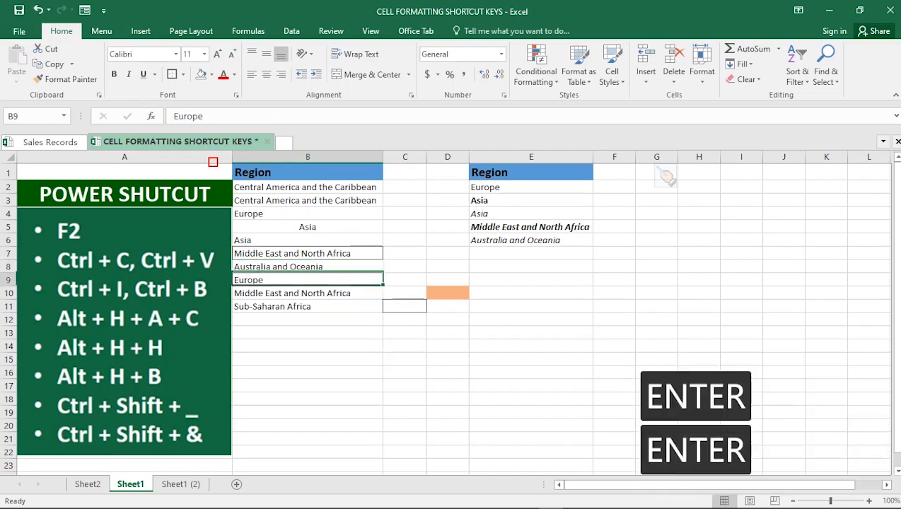
Step: On the Sheet1 (2) worksheet, move the active cell along row 6 from E6 to M6
{"action": "left_click", "coordinate": [530, 346]}
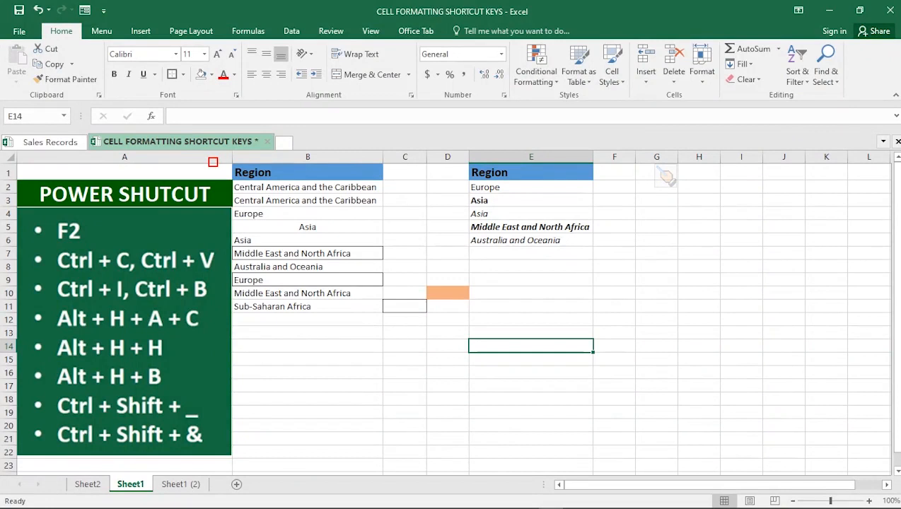
{"action": "left_click", "coordinate": [308, 360]}
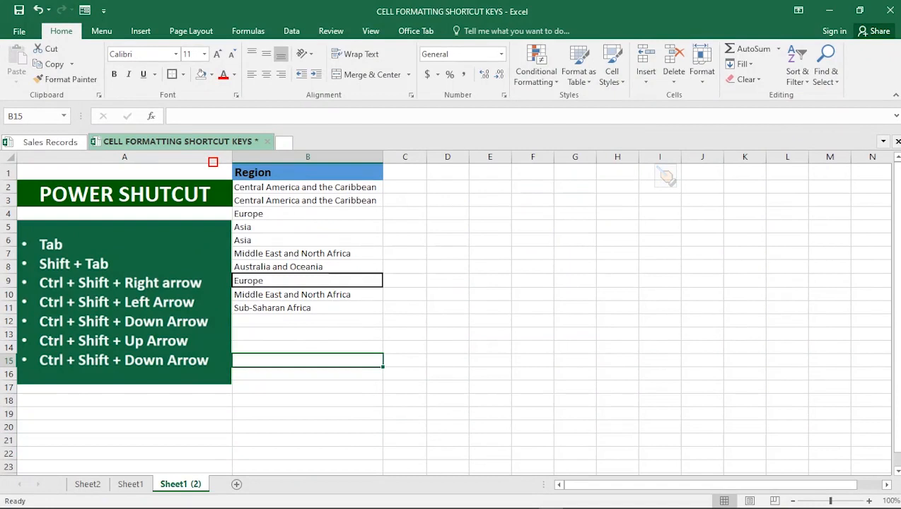
{"action": "left_click", "coordinate": [490, 241]}
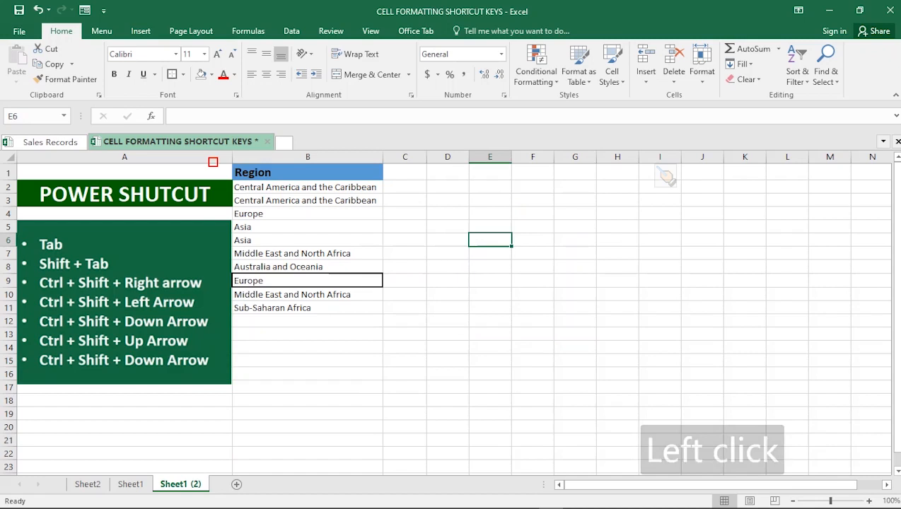
{"action": "key", "text": "Tab"}
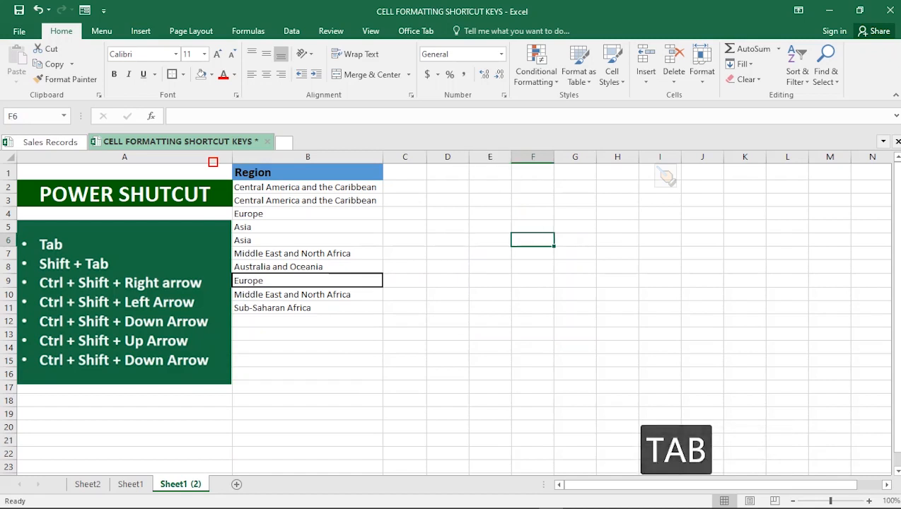
{"action": "key", "text": "Tab"}
{"action": "key", "text": "Tab"}
{"action": "key", "text": "Tab"}
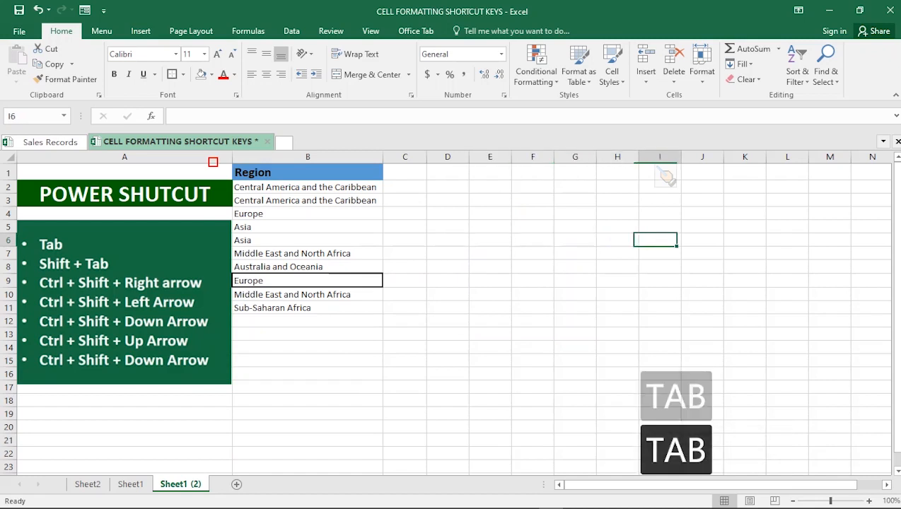
{"action": "key", "text": "Tab"}
{"action": "key", "text": "Tab"}
{"action": "key", "text": "Tab"}
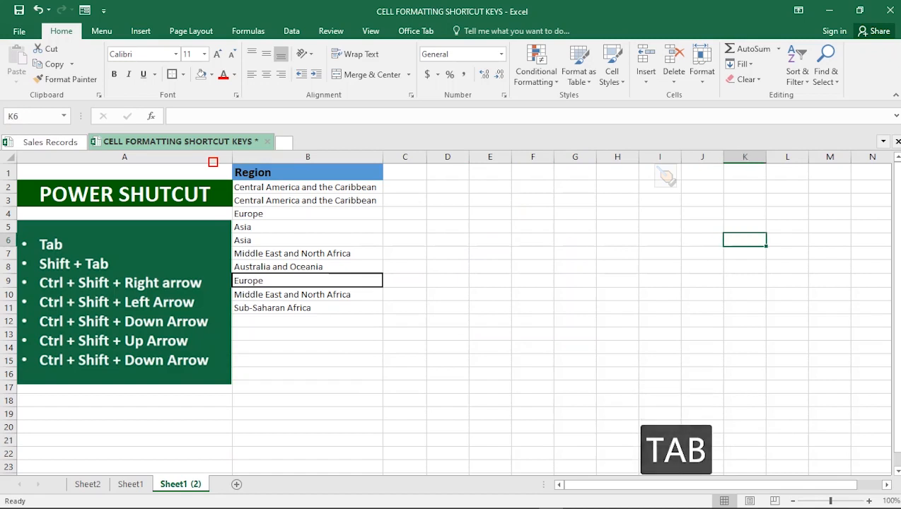
{"action": "key", "text": "Tab"}
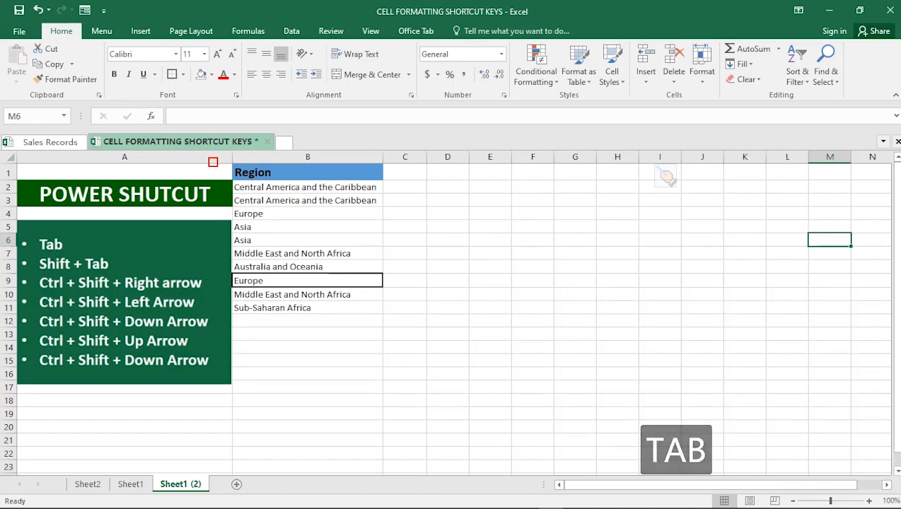
Step: Move back along row 6 to E6, entering ~ in cell K6 on the way
{"action": "key", "text": "shift+Tab"}
{"action": "key", "text": "shift+Tab"}
{"action": "type", "text": "~"}
{"action": "key", "text": "shift+Tab"}
{"action": "key", "text": "shift+Tab"}
{"action": "key", "text": "shift+Tab"}
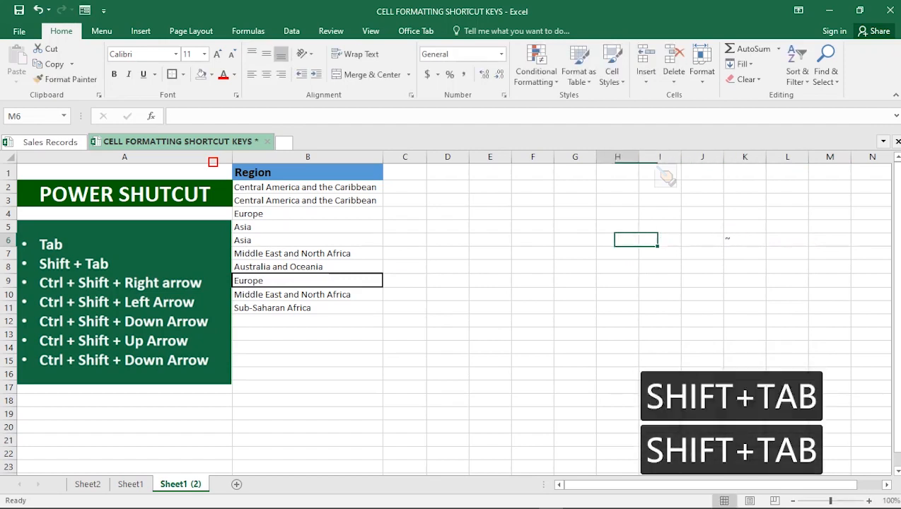
{"action": "key", "text": "shift+Tab"}
{"action": "key", "text": "shift+Tab"}
{"action": "key", "text": "shift+Tab"}
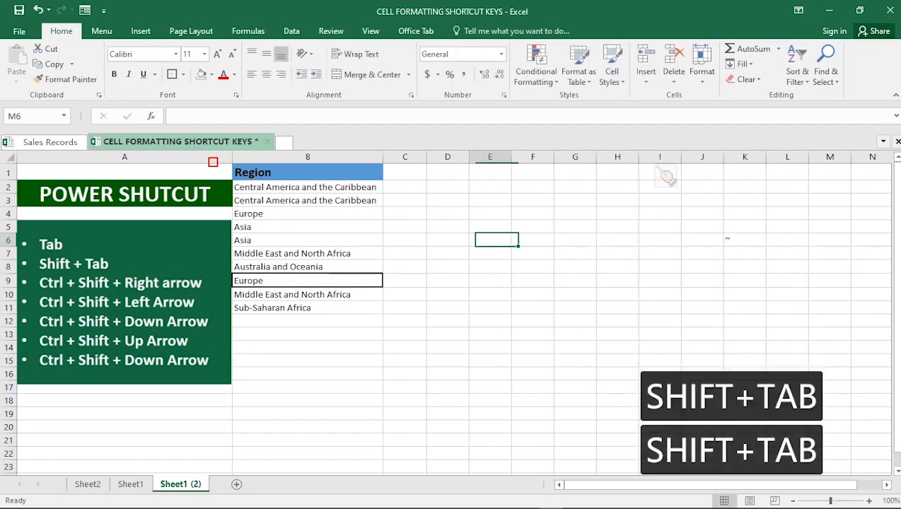
{"action": "key", "text": "shift+Tab"}
Step: Move the active cell forward along row 6 from E6 to H6
{"action": "key", "text": "Tab"}
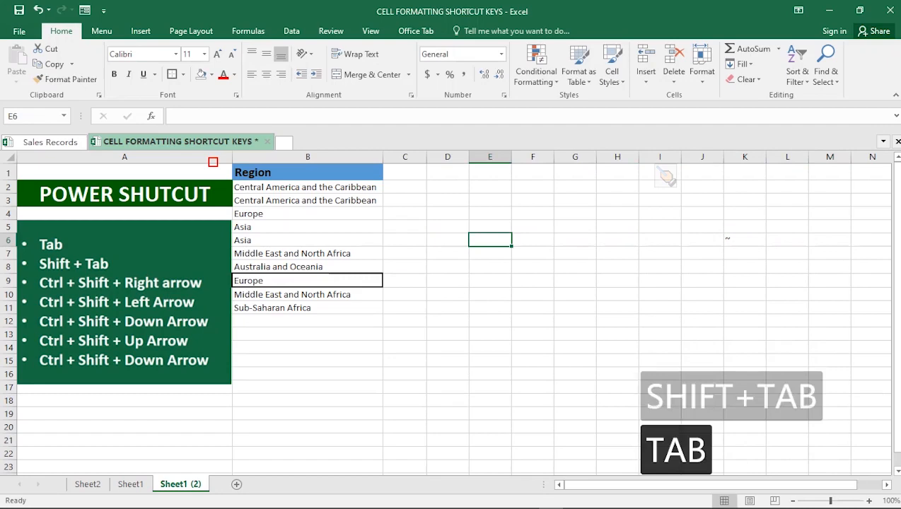
{"action": "key", "text": "Tab"}
{"action": "key", "text": "Tab"}
{"action": "key", "text": "Tab"}
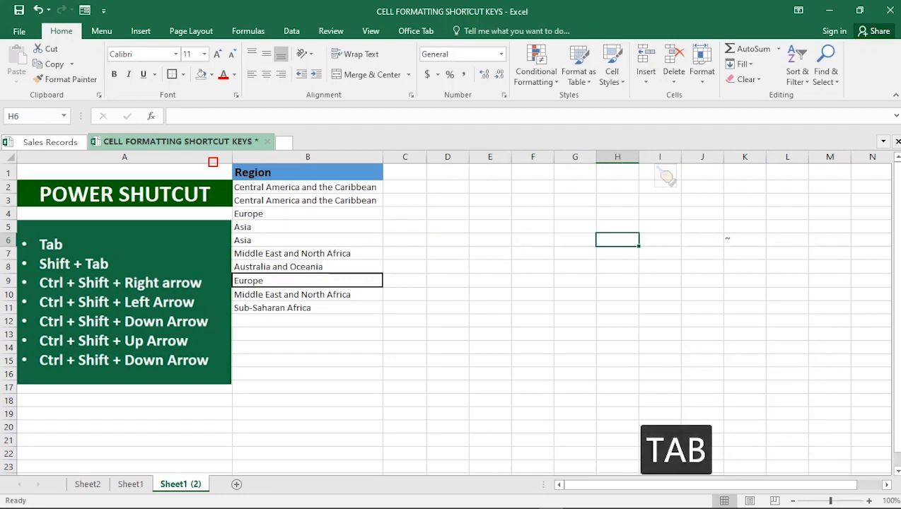
Step: Select the row 9 data from C9 through G9, clear its contents, and undo the deletion
{"action": "key", "text": "Tab"}
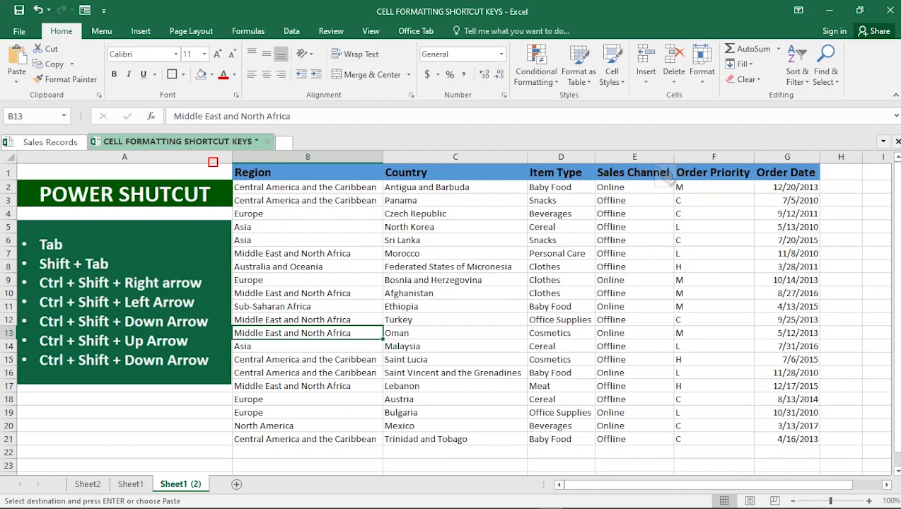
{"action": "left_click", "coordinate": [455, 280]}
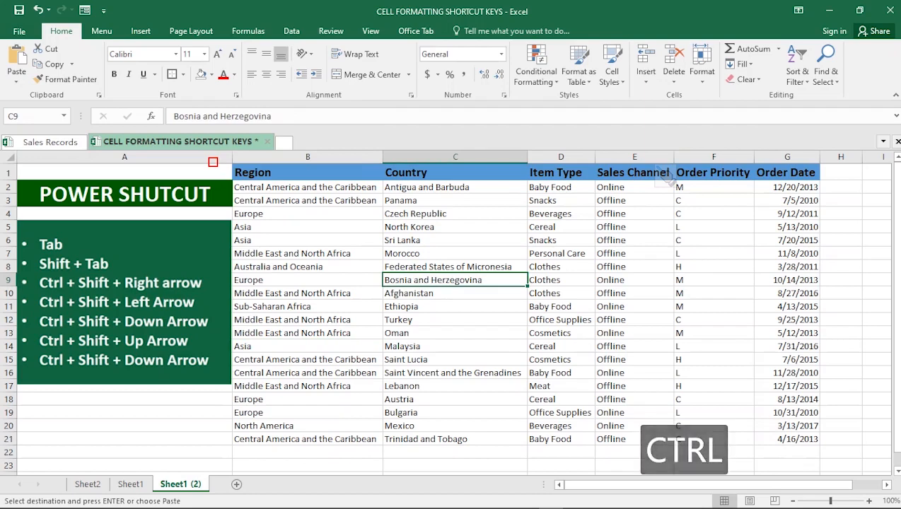
{"action": "key", "text": "ctrl+shift+Right"}
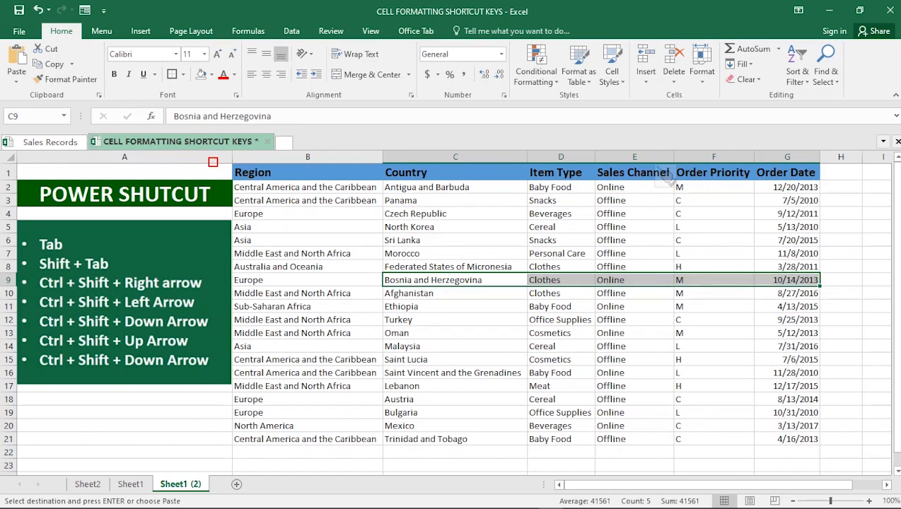
{"action": "key", "text": "Delete"}
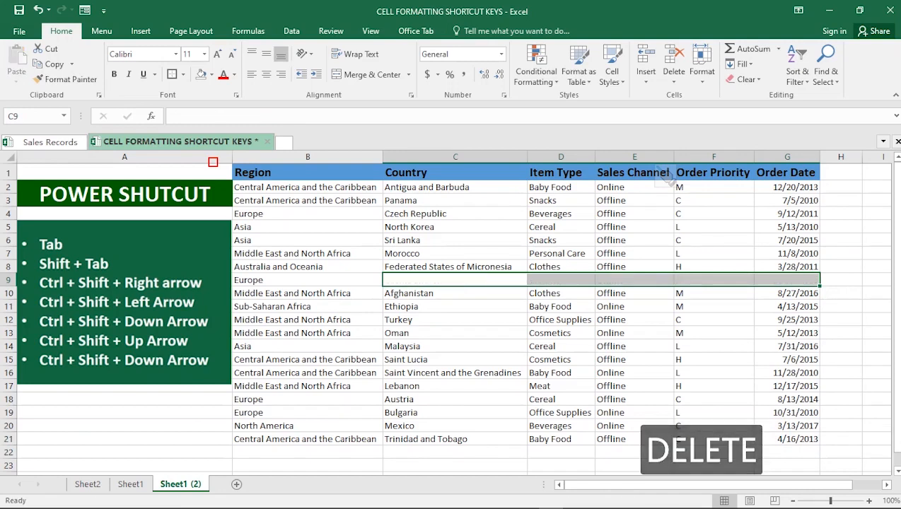
{"action": "key", "text": "ctrl+z"}
Step: Apply bold and then italic to the selected C9:G9 cells, undoing each one
{"action": "key", "text": "ctrl+b"}
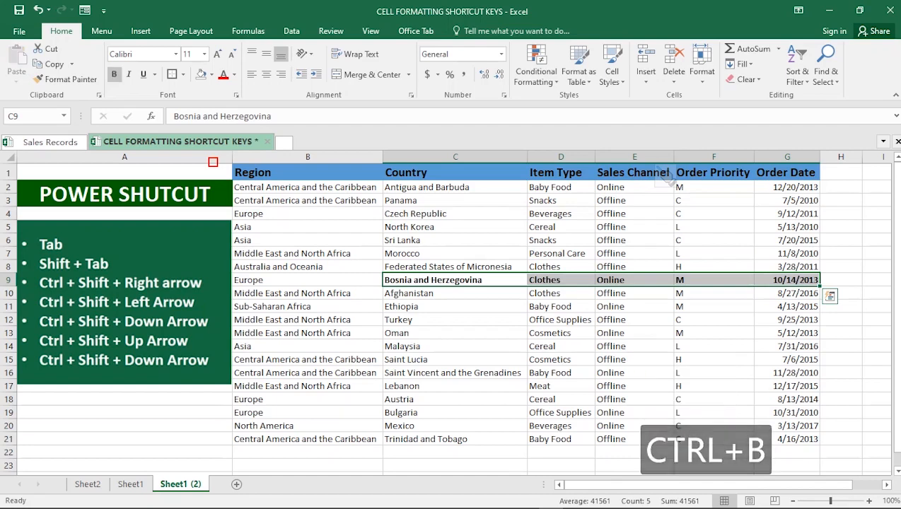
{"action": "key", "text": "ctrl+z"}
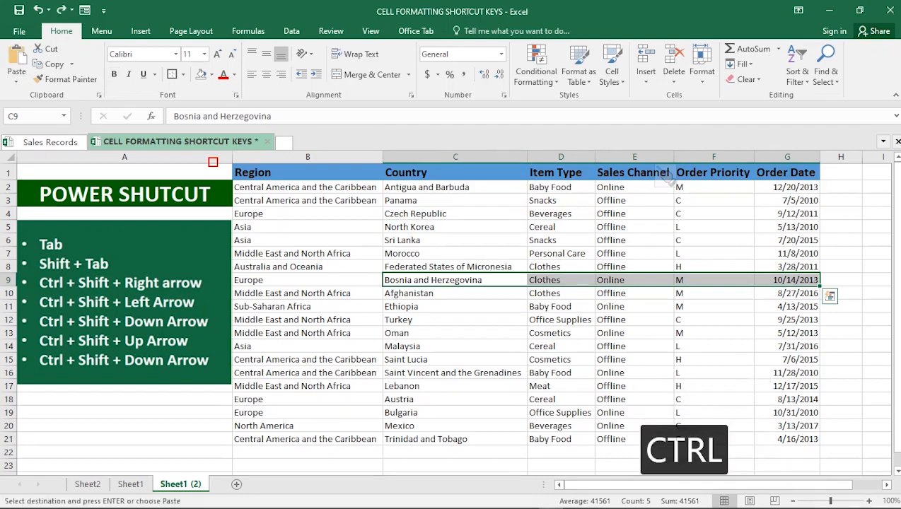
{"action": "key", "text": "ctrl+i"}
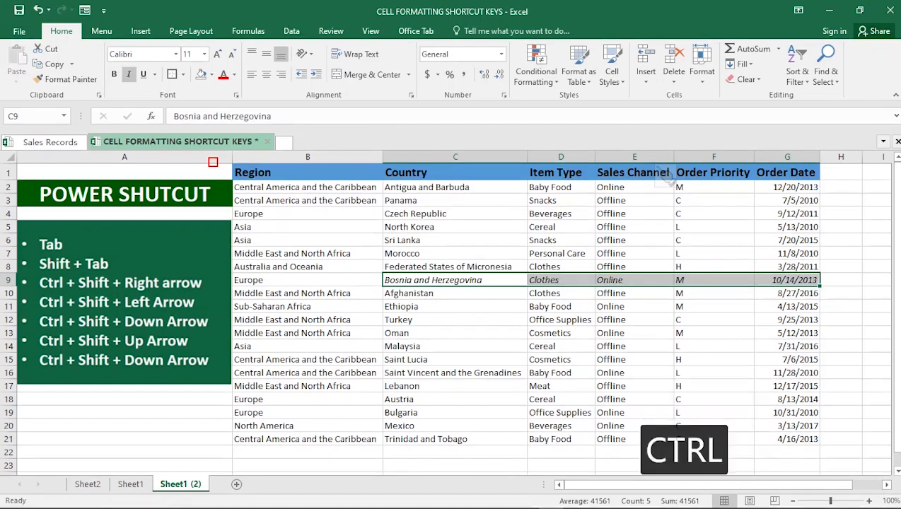
{"action": "key", "text": "ctrl+z"}
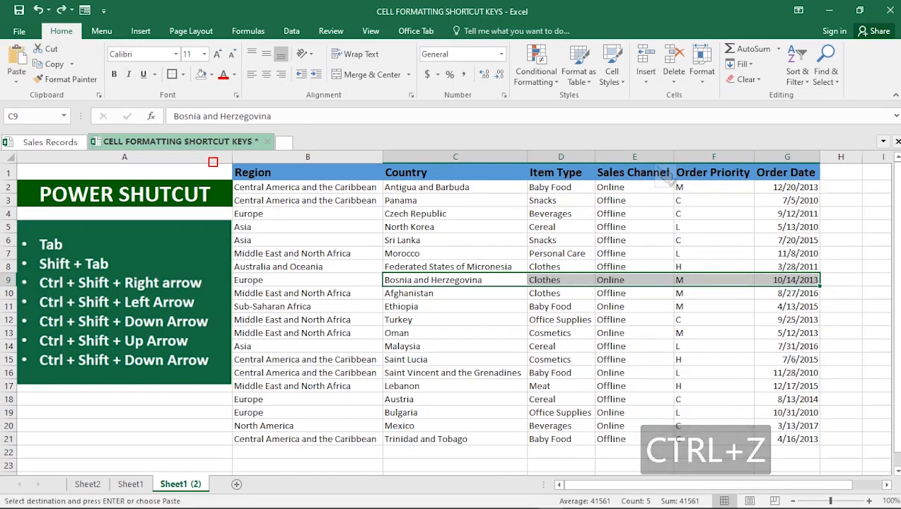
Step: Extend selections down to the data end: Country cells from C9 to C21, then Order Priority cells from F7 to F21
{"action": "left_click", "coordinate": [455, 280]}
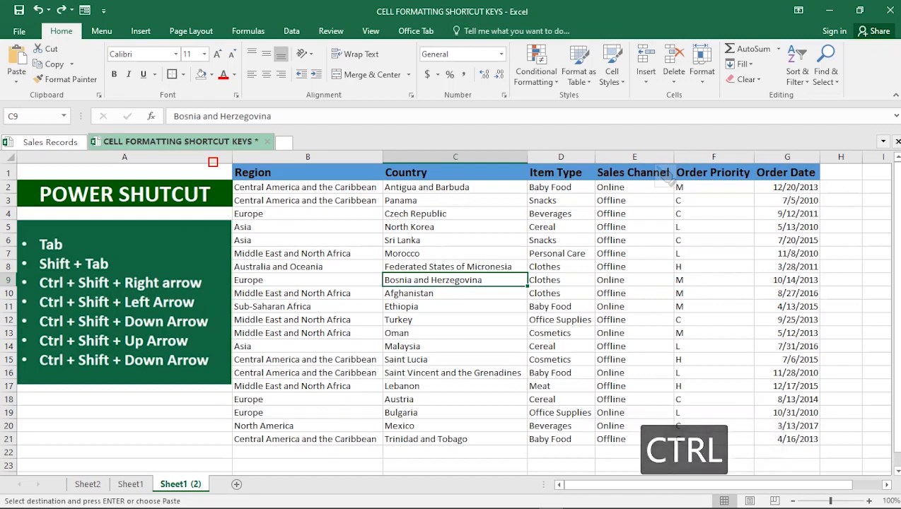
{"action": "key", "text": "ctrl+shift+Down"}
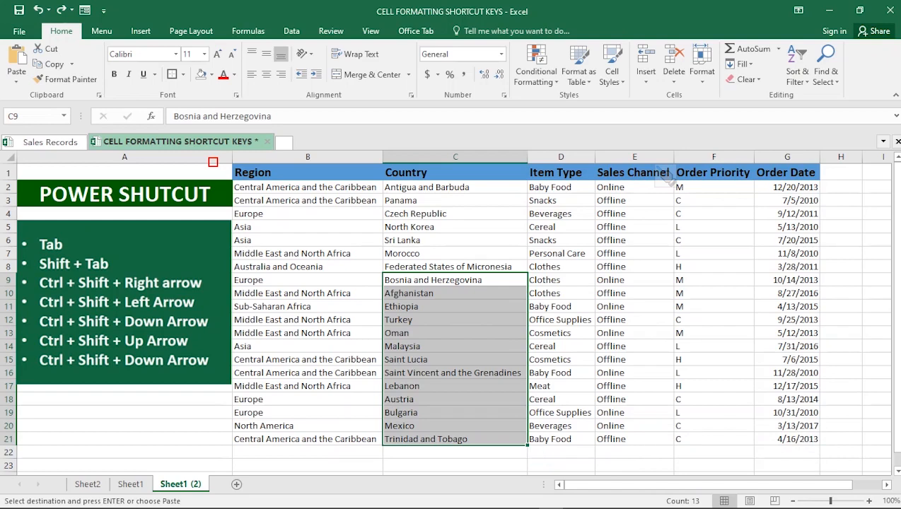
{"action": "left_click", "coordinate": [634, 254]}
{"action": "left_click", "coordinate": [714, 253]}
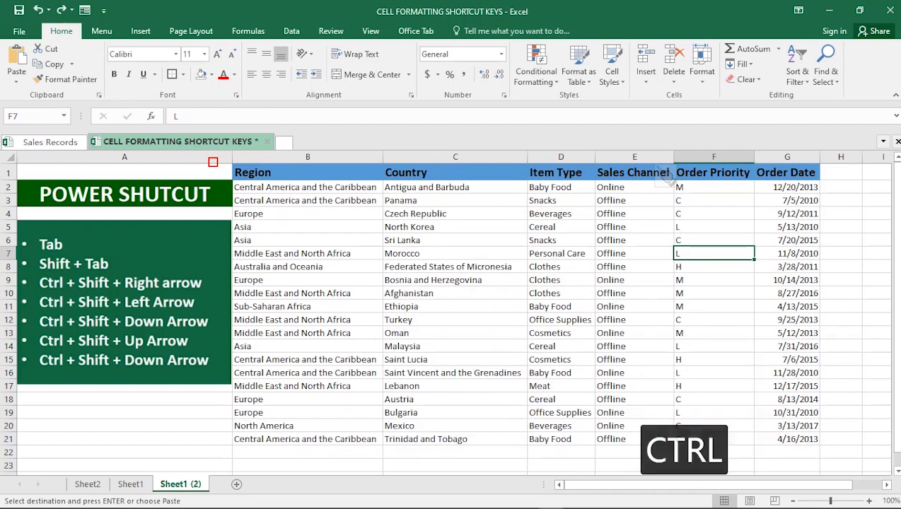
{"action": "key", "text": "ctrl+shift+Down"}
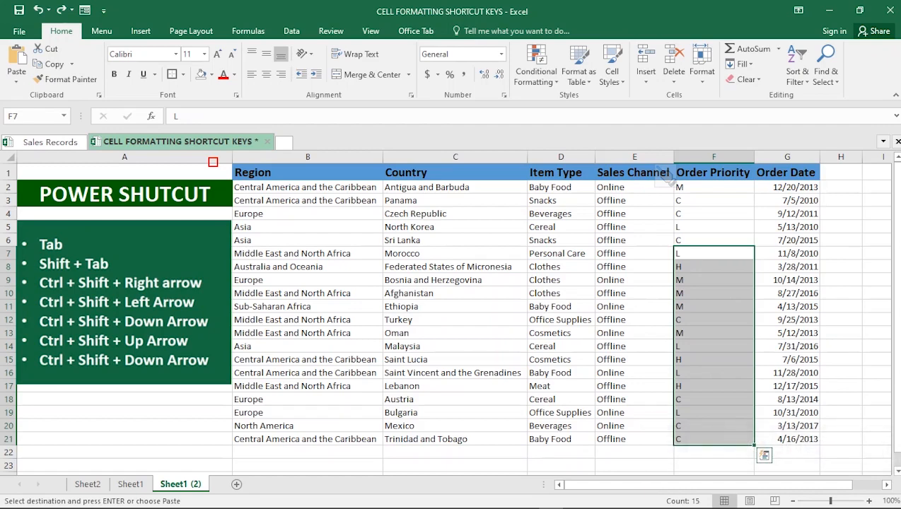
Step: Select the Item Type column from the D1 header down to D21, then from D14 up to the header
{"action": "left_click", "coordinate": [560, 172]}
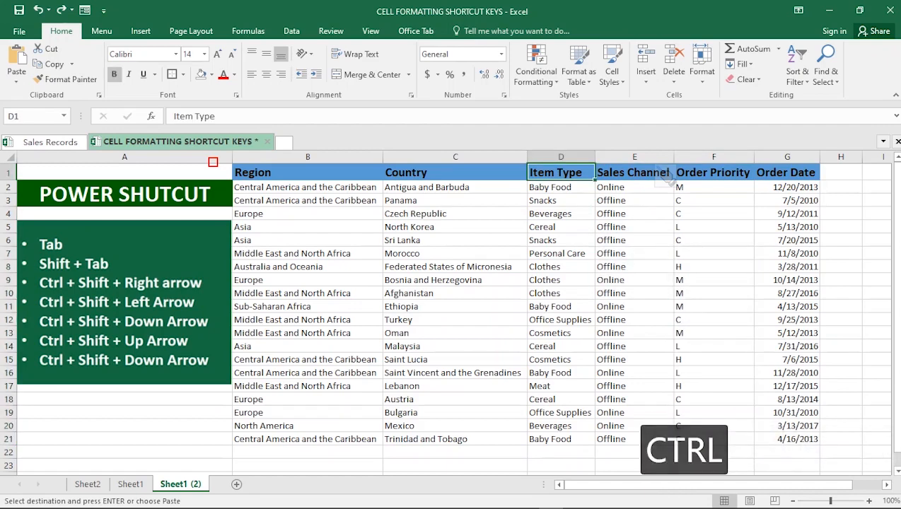
{"action": "key", "text": "ctrl+shift+Down"}
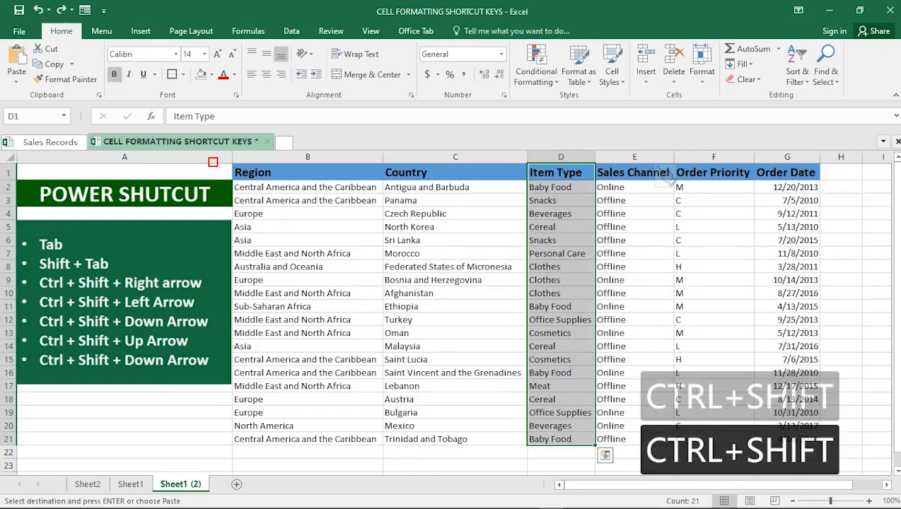
{"action": "left_click", "coordinate": [455, 201]}
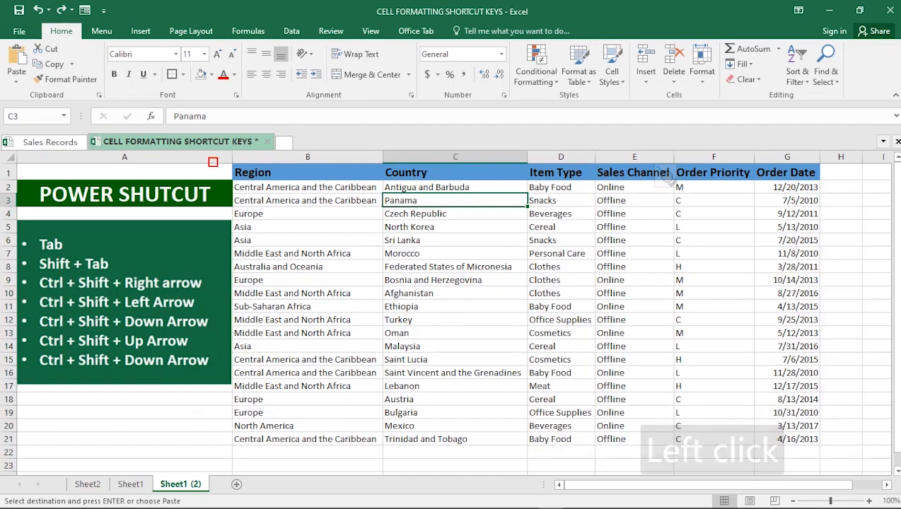
{"action": "left_click", "coordinate": [454, 333]}
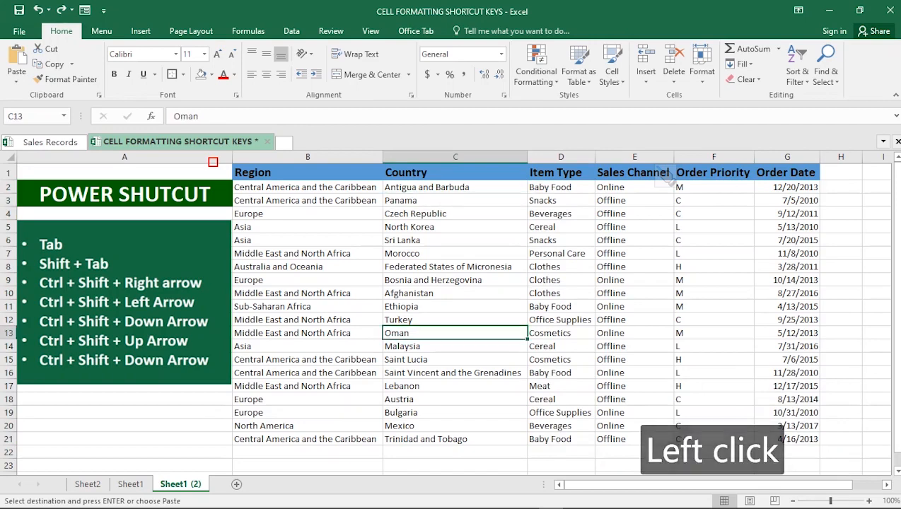
{"action": "left_click", "coordinate": [561, 346]}
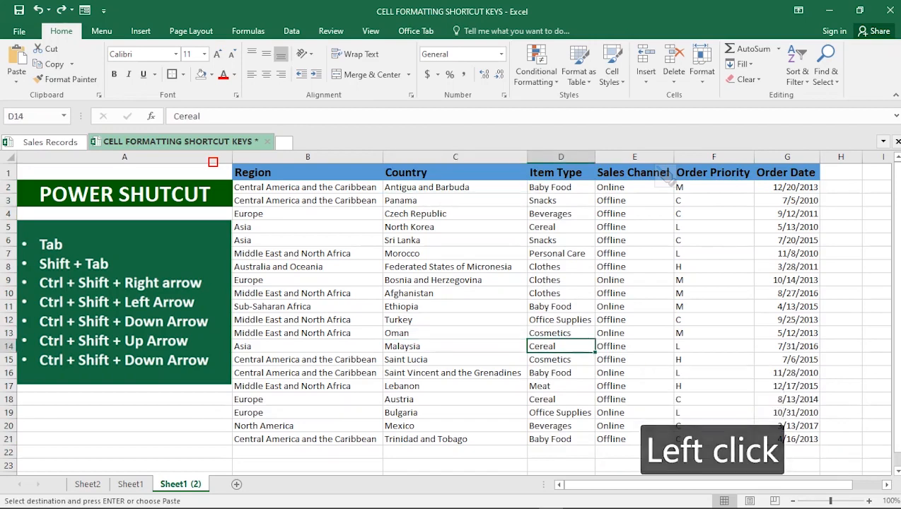
{"action": "key", "text": "ctrl+shift+Up"}
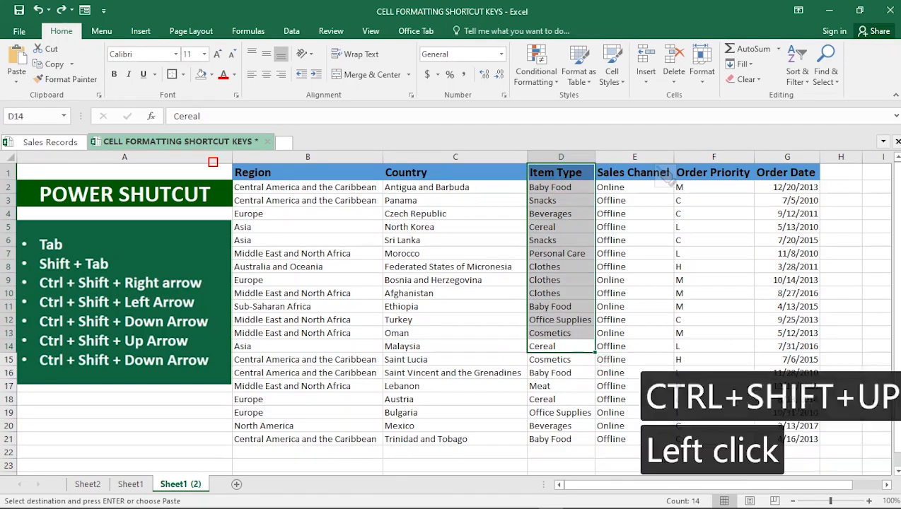
Step: Extend selections upward to the header row: from C9 up to C1, then from F16 up to F1
{"action": "left_click", "coordinate": [455, 280]}
{"action": "key", "text": "ctrl+shift+Up"}
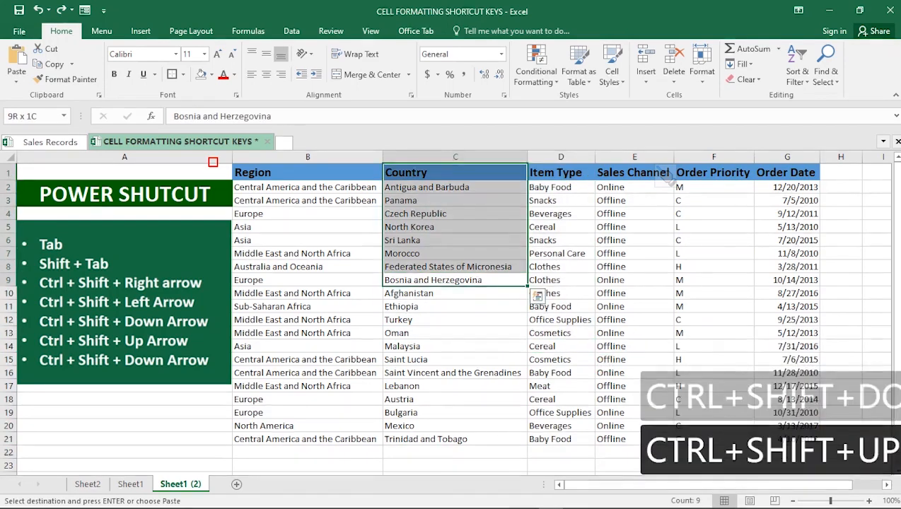
{"action": "left_click", "coordinate": [700, 373]}
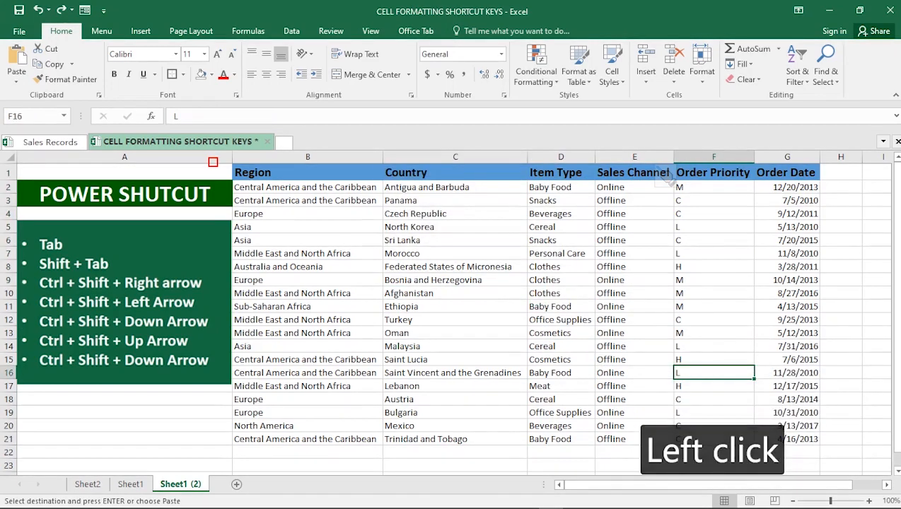
{"action": "key", "text": "ctrl+shift+Up"}
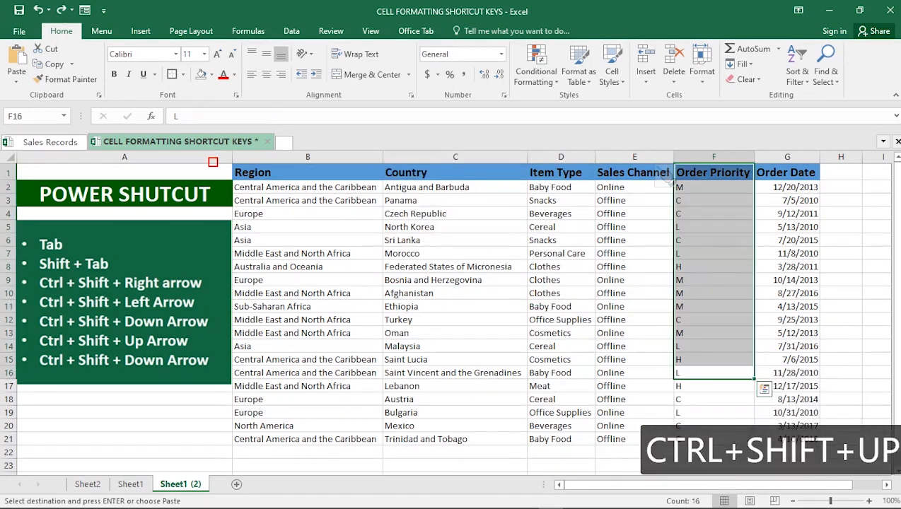
Step: Extend row selections sideways: from F19 left to B19, then from B18 right to G18
{"action": "left_click", "coordinate": [454, 294]}
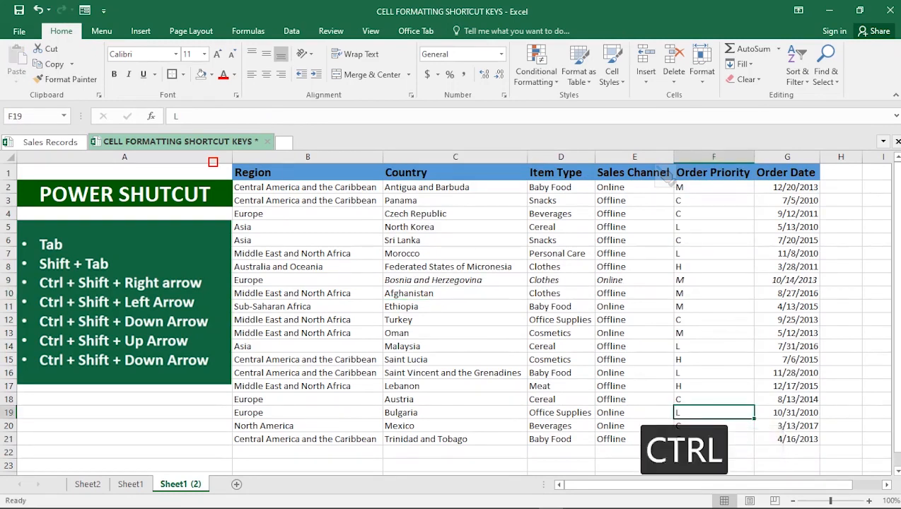
{"action": "key", "text": "ctrl+shift+Left"}
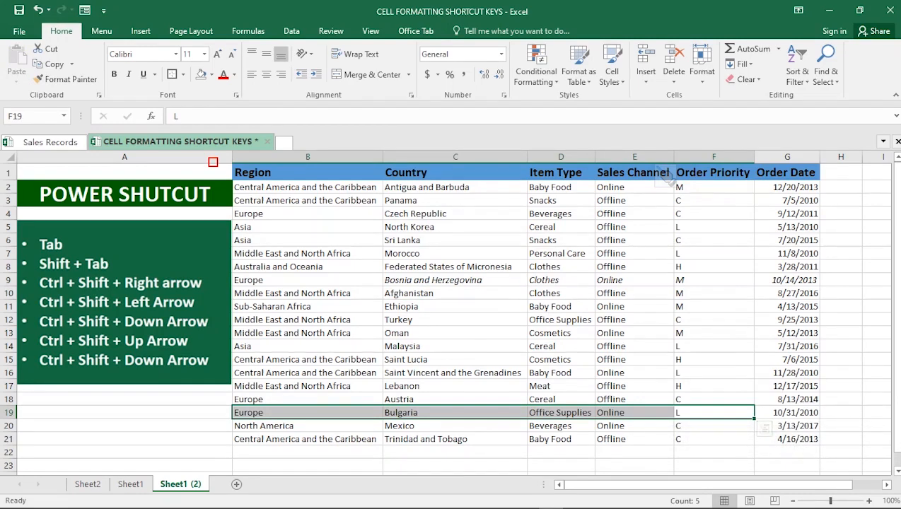
{"action": "left_click", "coordinate": [308, 400]}
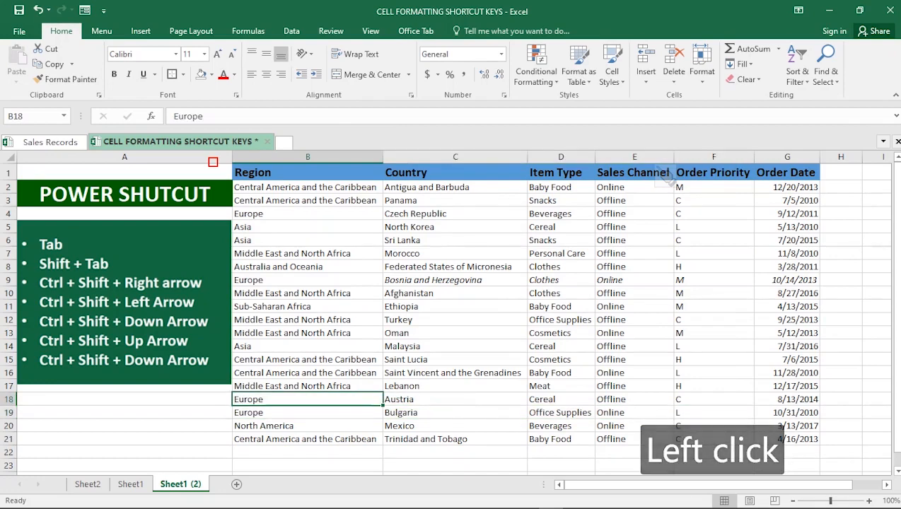
{"action": "key", "text": "ctrl"}
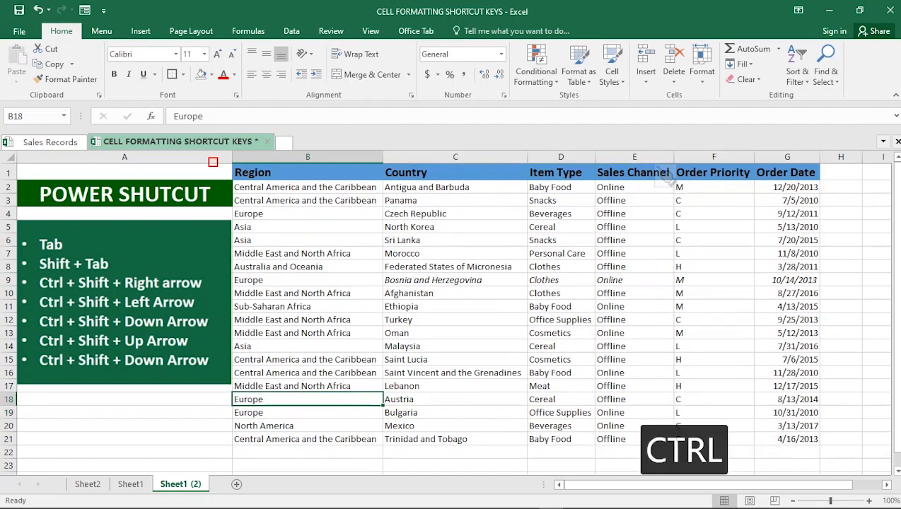
{"action": "key", "text": "ctrl+shift+Right"}
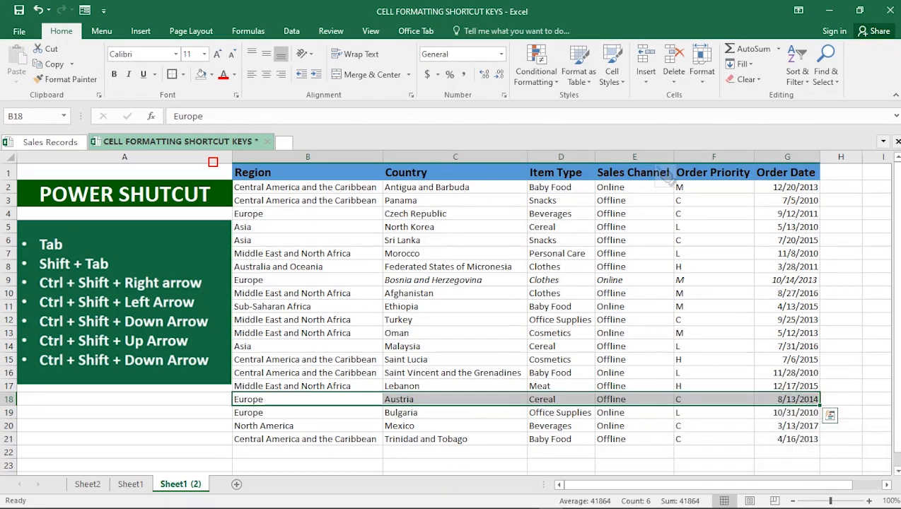
Step: Select row 18 from D18 right to G18, extend it to the sheet's last column, then back left to B18
{"action": "left_click", "coordinate": [635, 399]}
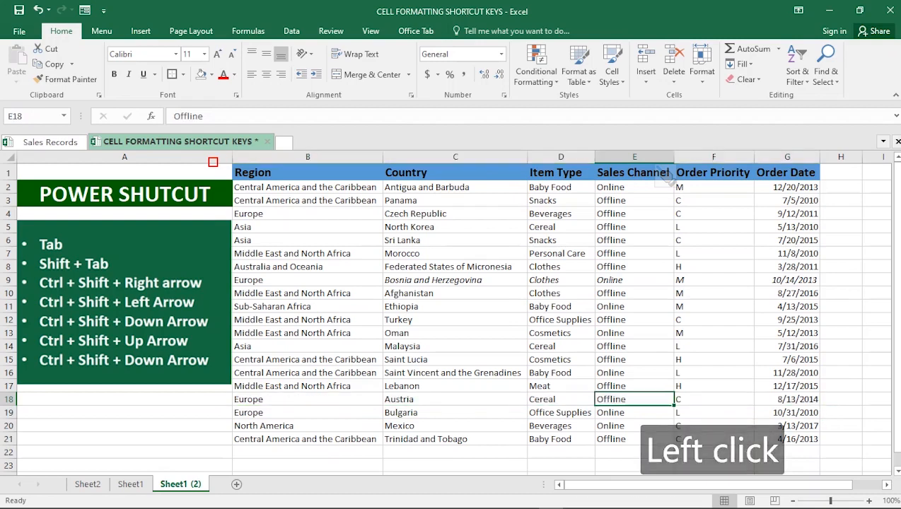
{"action": "left_click", "coordinate": [561, 400]}
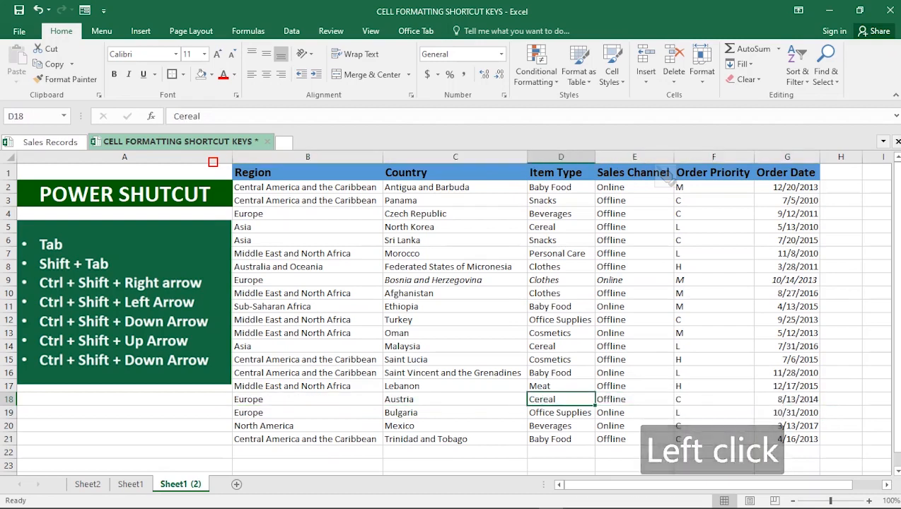
{"action": "key", "text": "ctrl+shift+Right"}
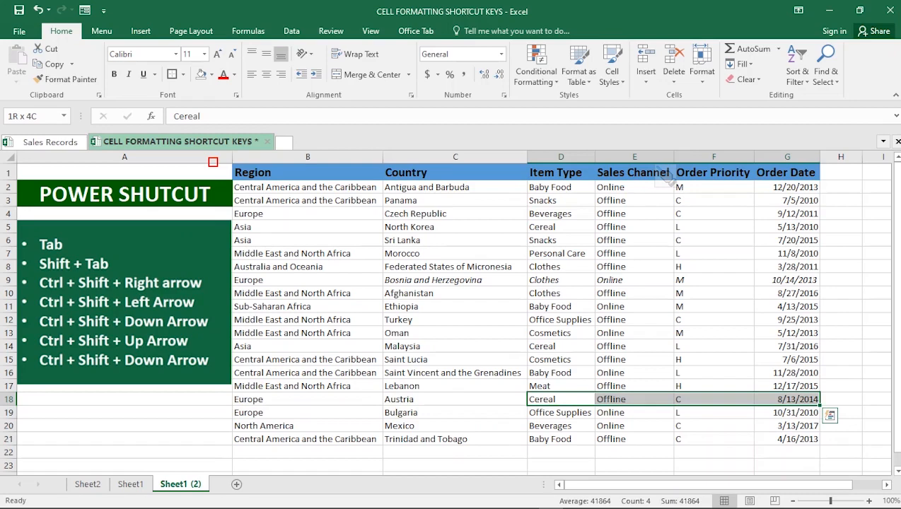
{"action": "key", "text": "ctrl+shift+Right"}
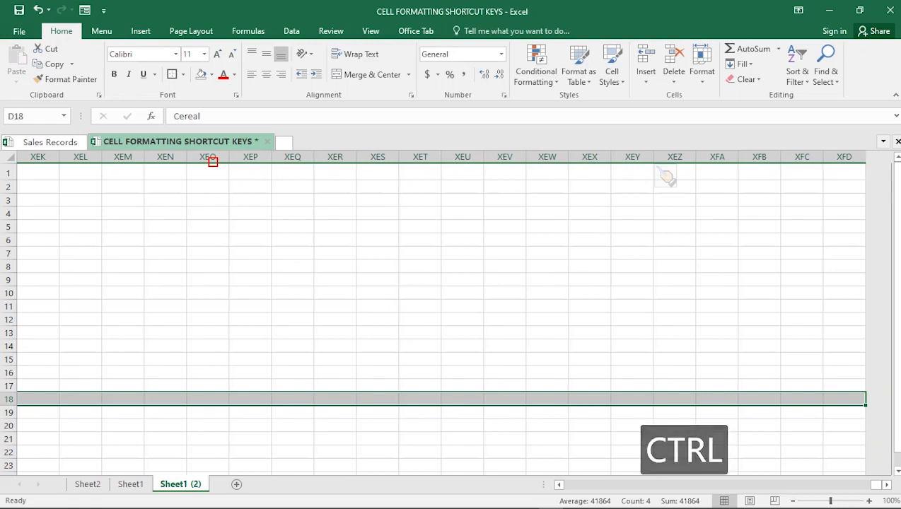
{"action": "key", "text": "ctrl+shift+Left"}
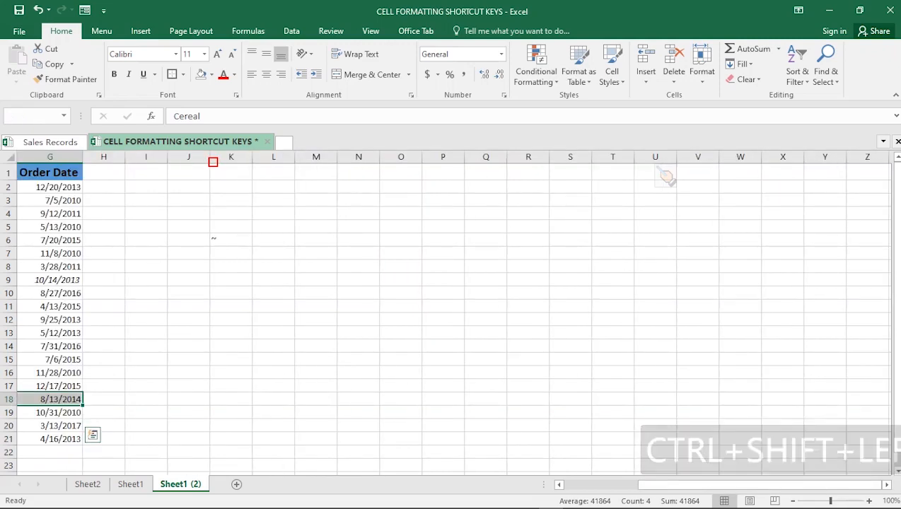
{"action": "key", "text": "ctrl+shift+Left"}
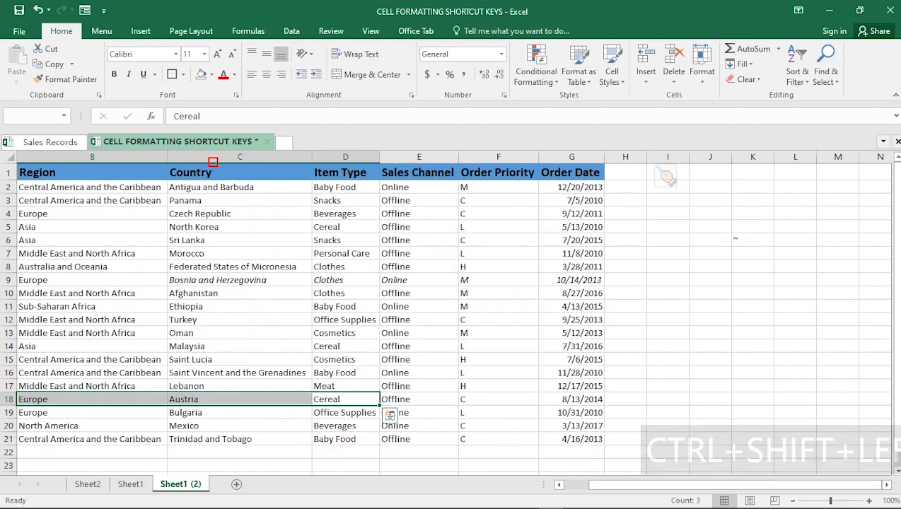
Step: Return the view to the data and select the Item Type cells from D8 up to the D1 header
{"action": "left_click", "coordinate": [237, 373]}
{"action": "left_click", "coordinate": [559, 485]}
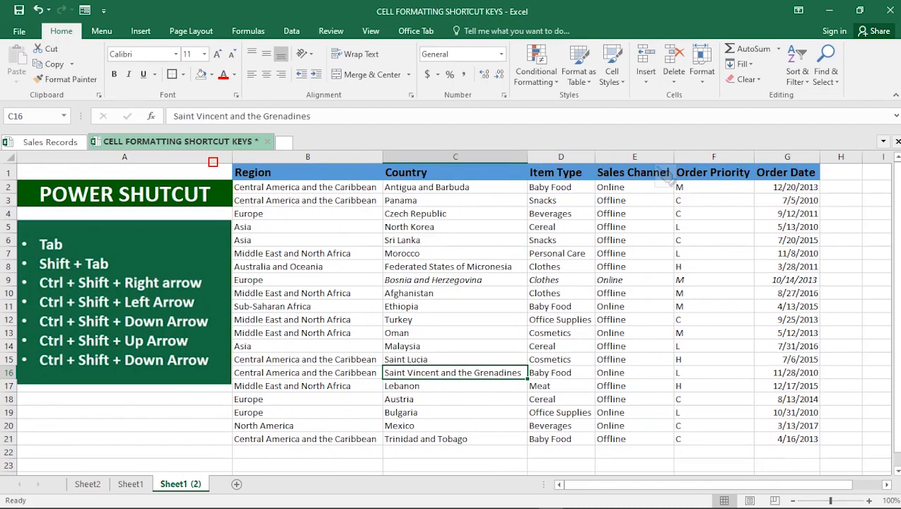
{"action": "left_click", "coordinate": [561, 267]}
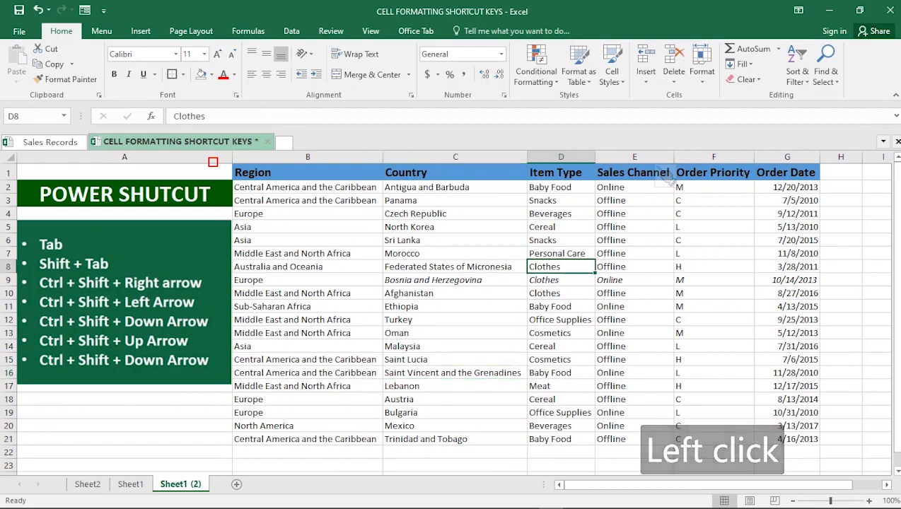
{"action": "key", "text": "ctrl+shift+Up"}
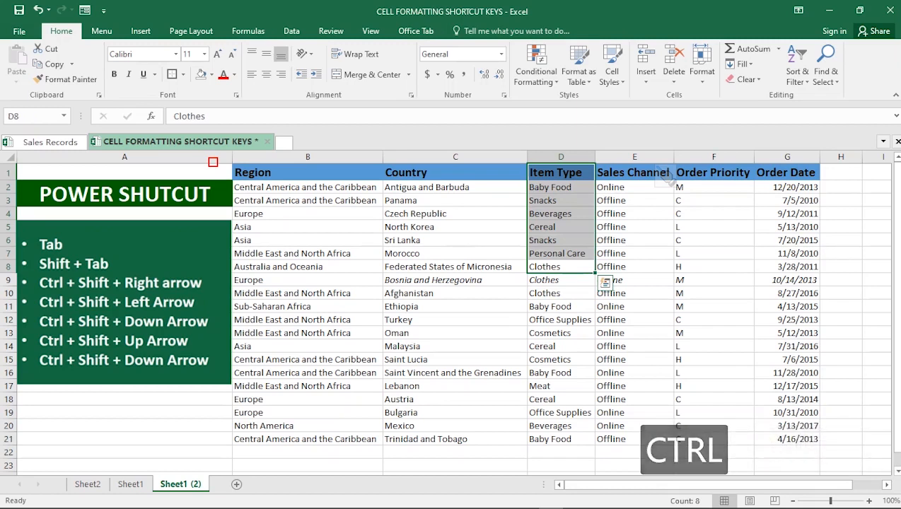
Step: Extend the selection from D8 down to the data end and the sheet's last row, then back up to D1, and select D10
{"action": "key", "text": "ctrl+shift+Down"}
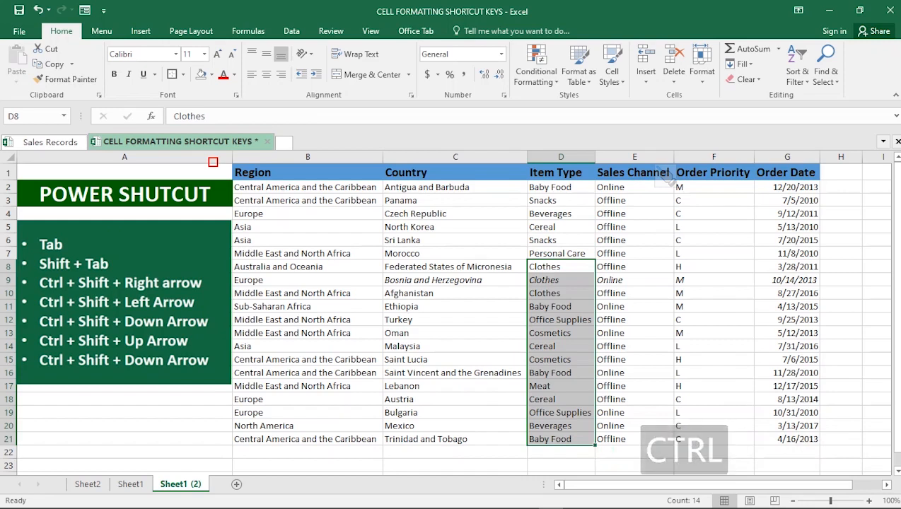
{"action": "key", "text": "ctrl+shift+Down"}
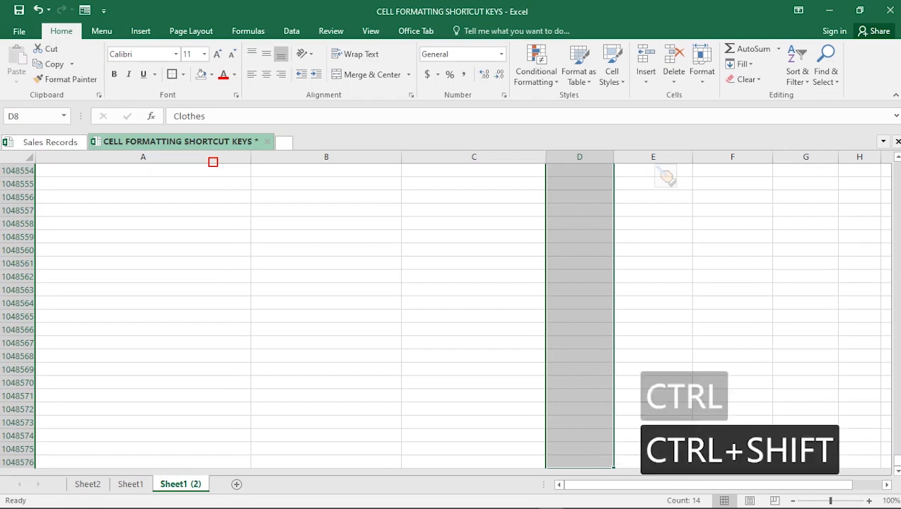
{"action": "key", "text": "ctrl+shift+Up"}
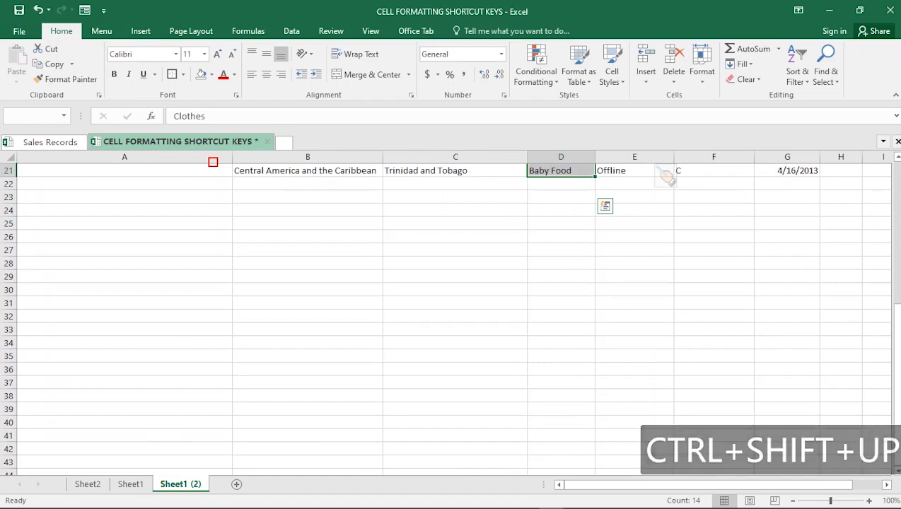
{"action": "key", "text": "ctrl+shift+Up"}
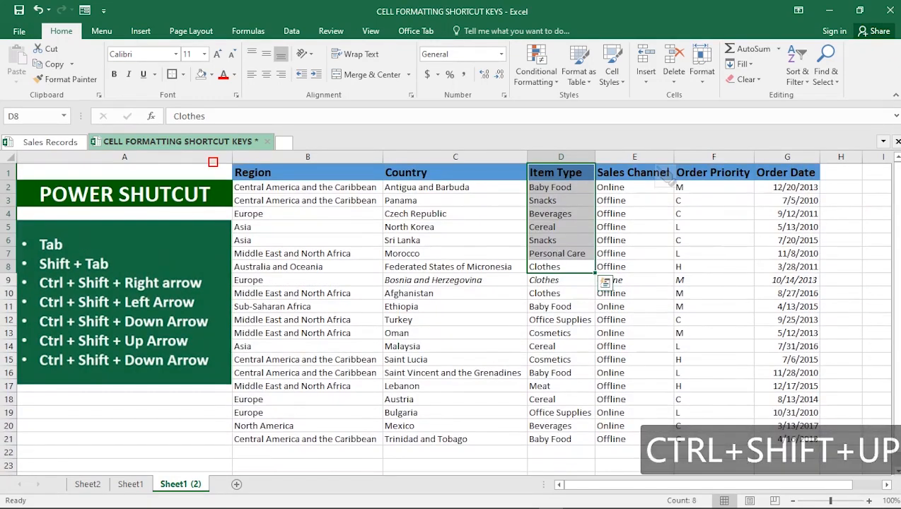
{"action": "left_click", "coordinate": [561, 293]}
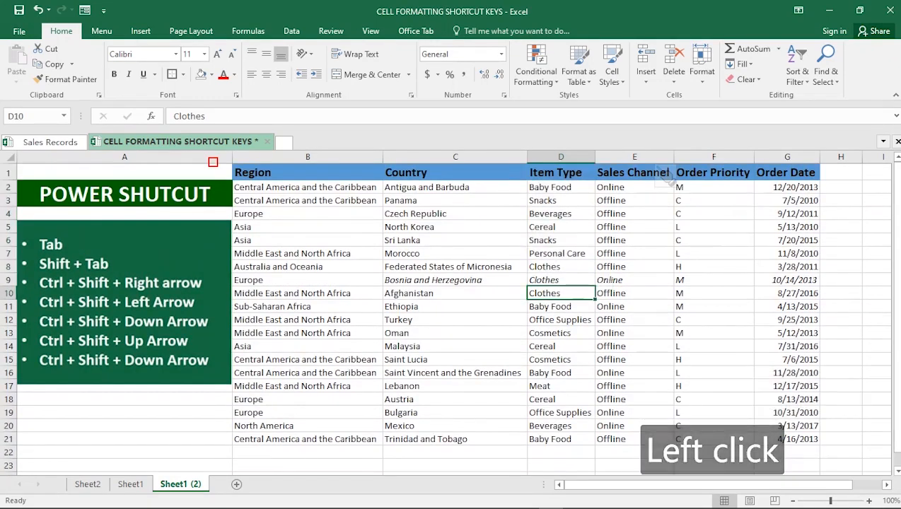